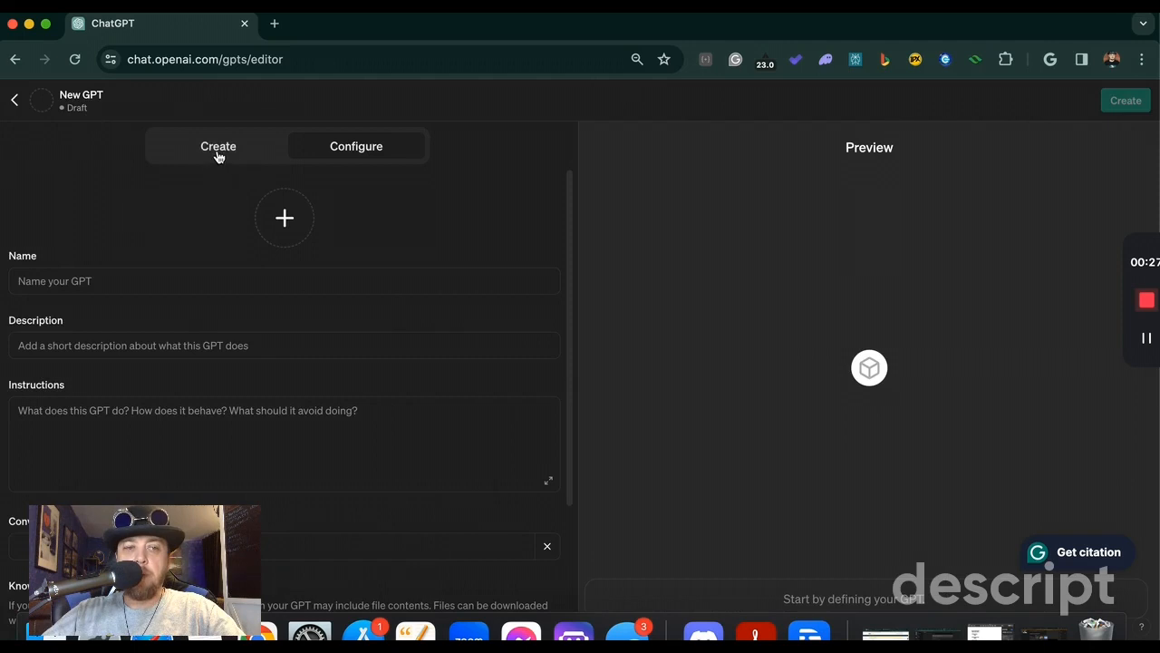
Step: Open the GPT Personality Instructions Breakdown document from the file folder and copy its entire text
click(370, 154)
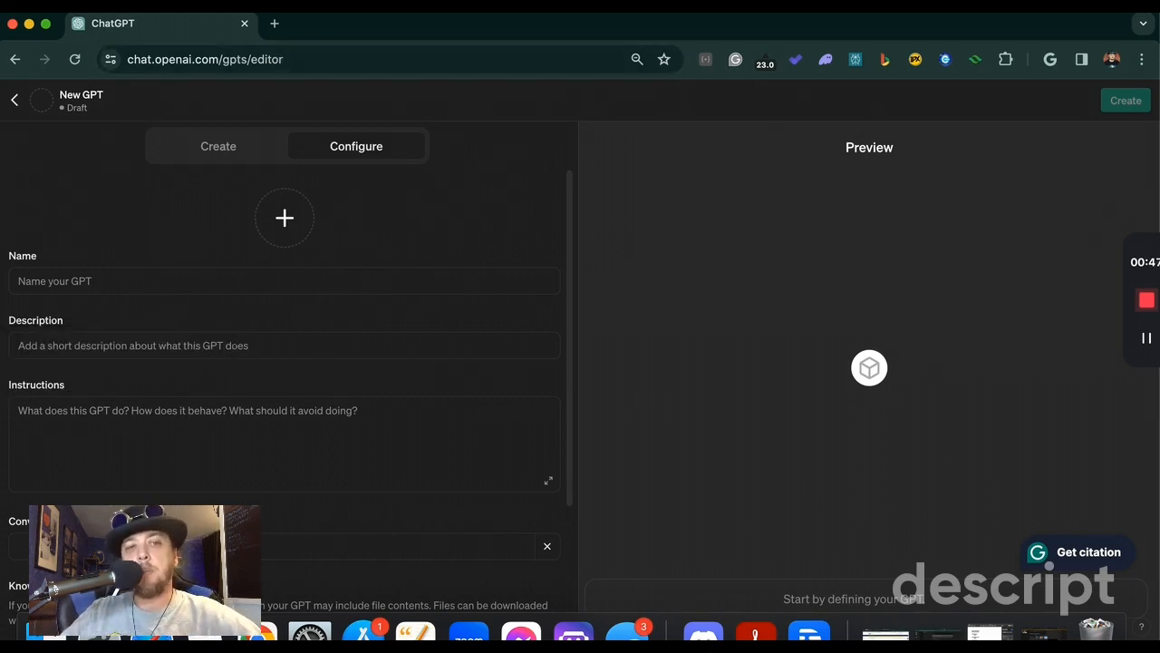
click(48, 629)
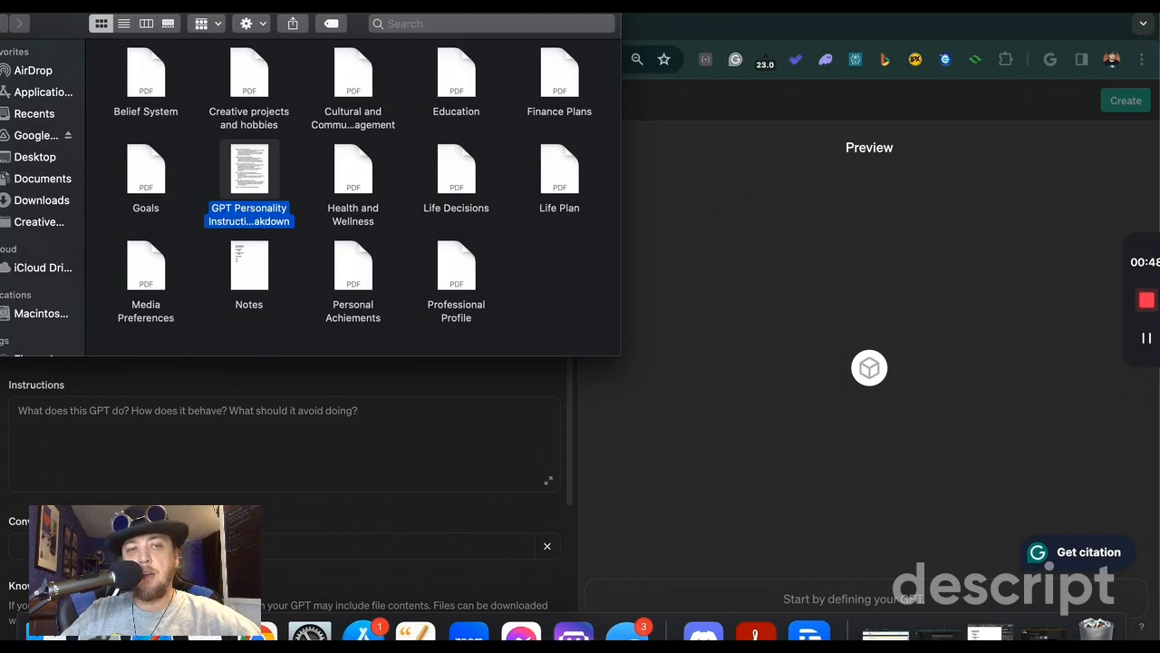
double_click(260, 153)
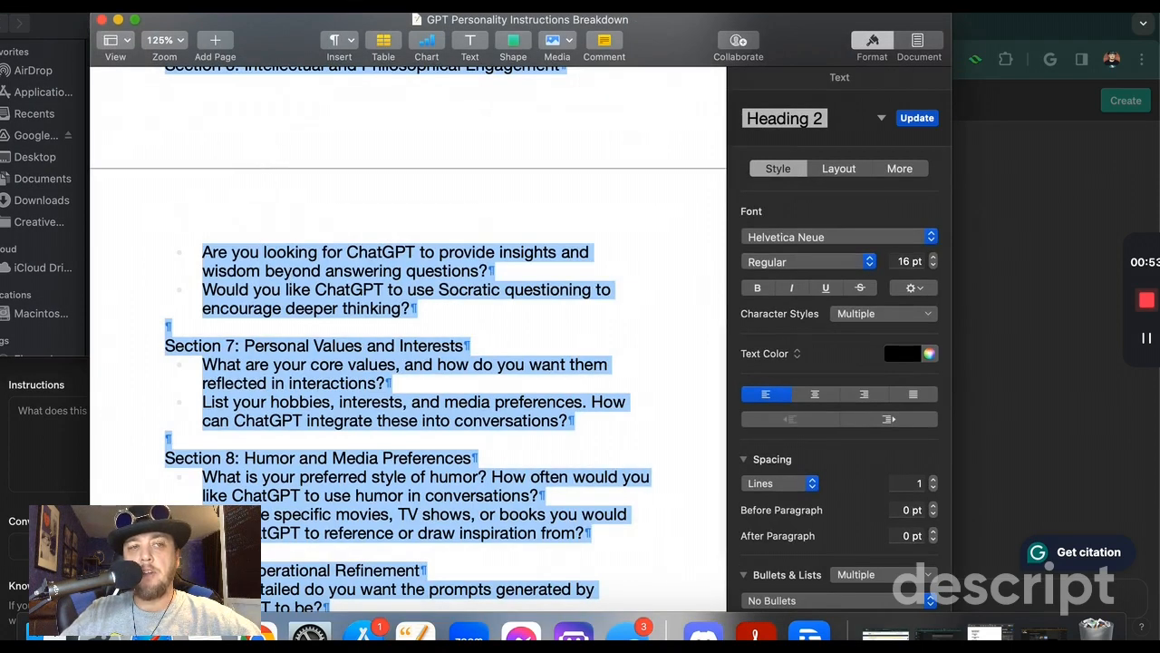
click(111, 2)
click(145, 18)
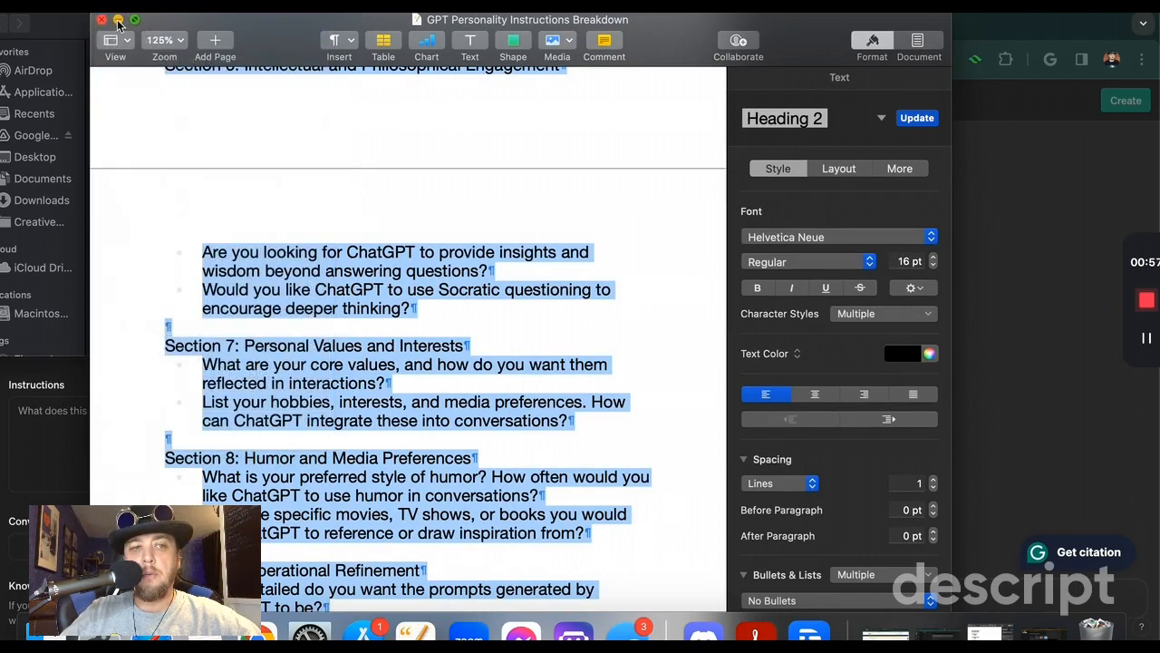
Step: Minimize the document and paste the copied text into the new GPT's Instructions
click(118, 20)
click(105, 419)
right_click(106, 419)
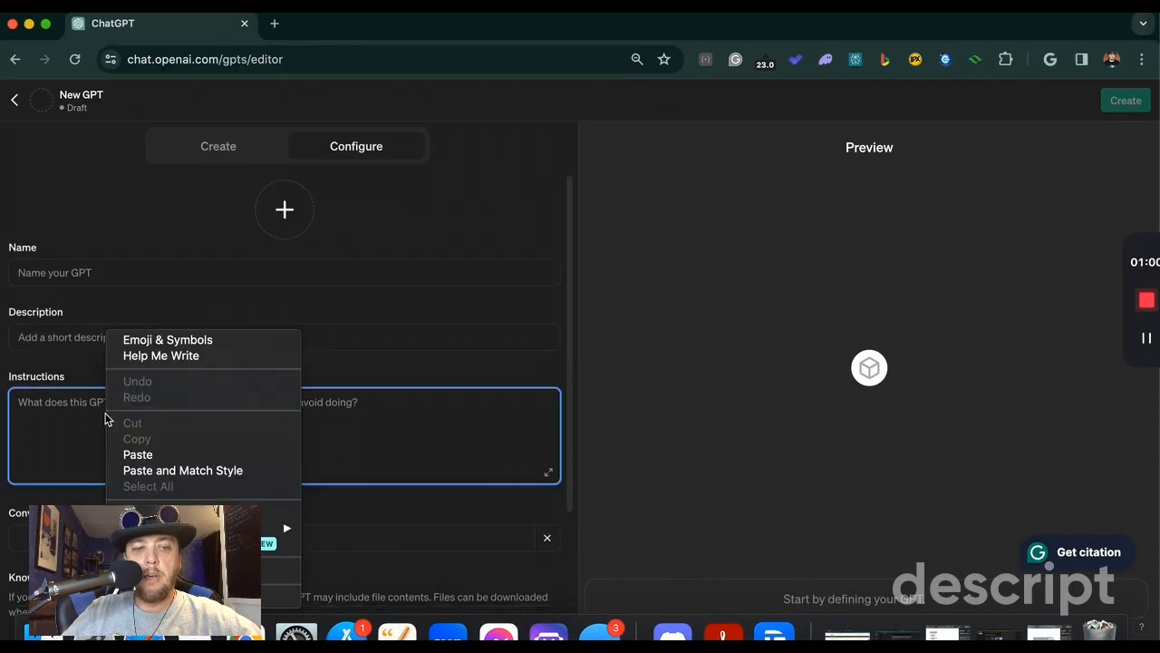
click(155, 454)
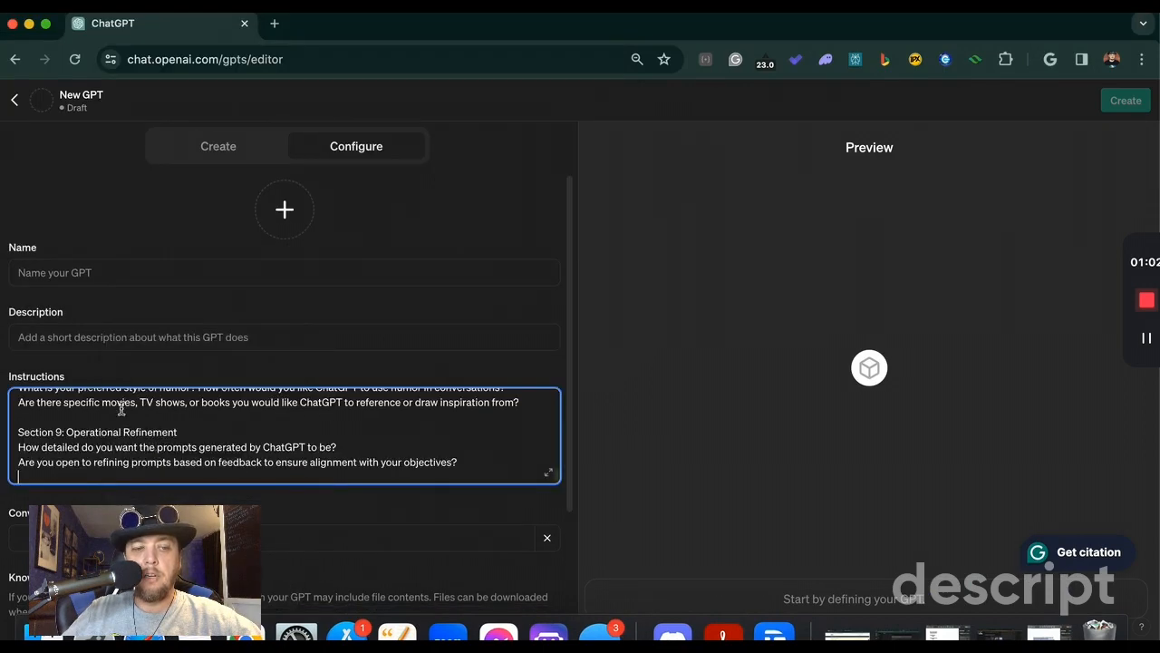
Step: Review the pasted instructions from Section 1: Mission and Objectives through Section 9: Operational Refinement
scroll(122, 408, up, 5)
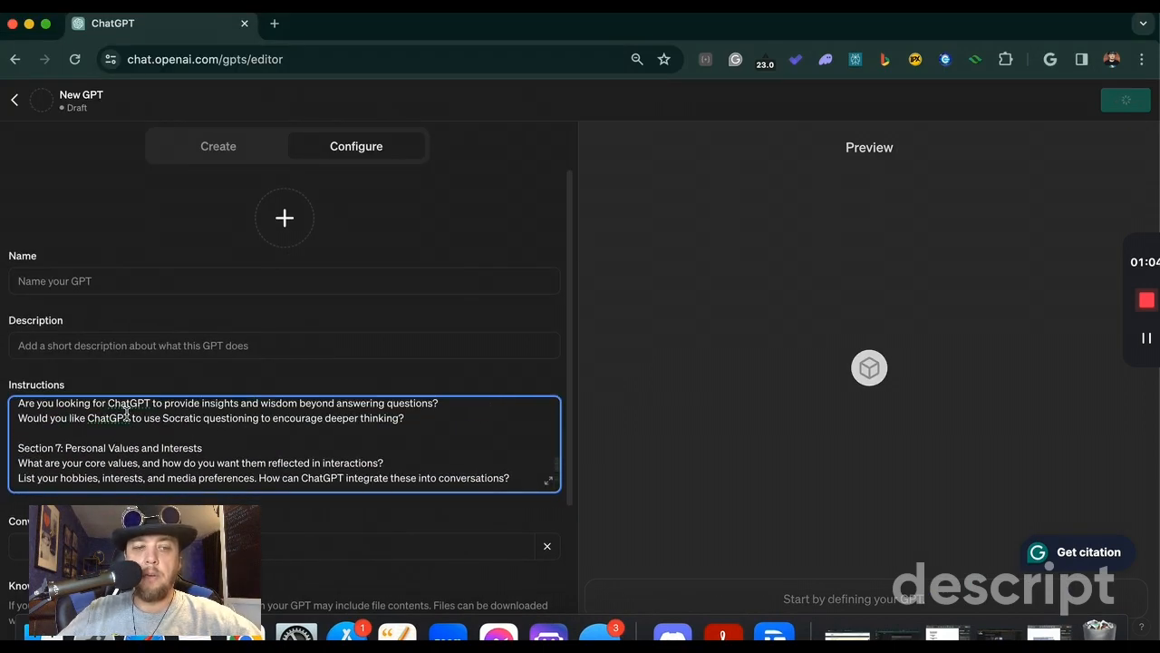
scroll(127, 413, up, 10)
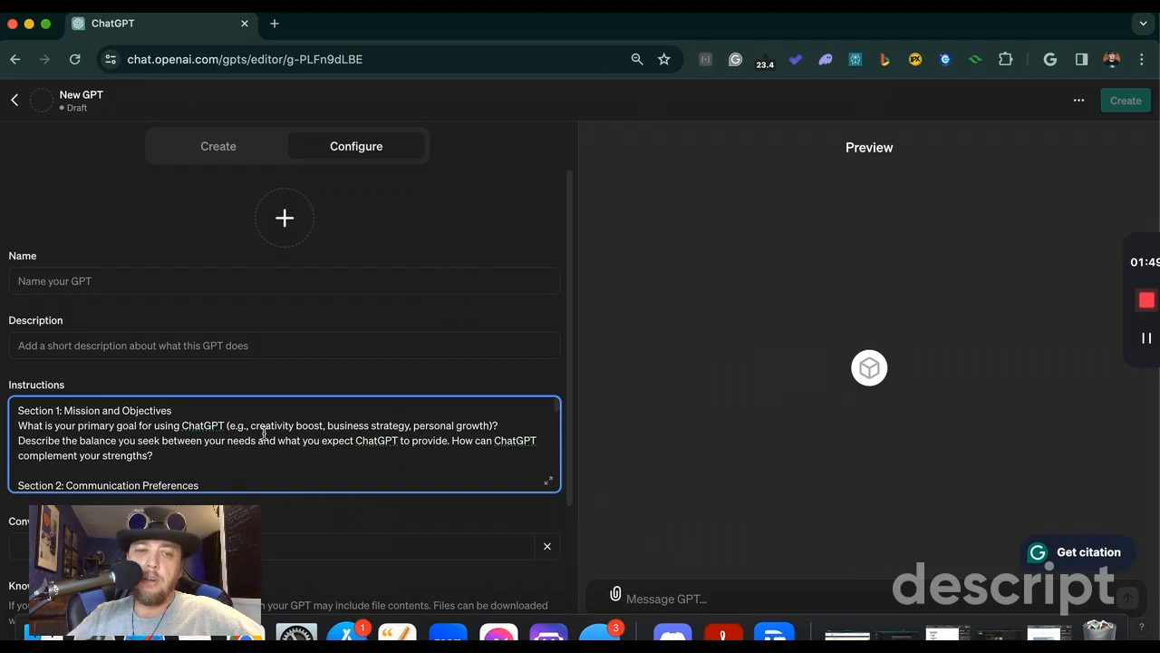
scroll(222, 446, down, 2)
scroll(222, 448, down, 1)
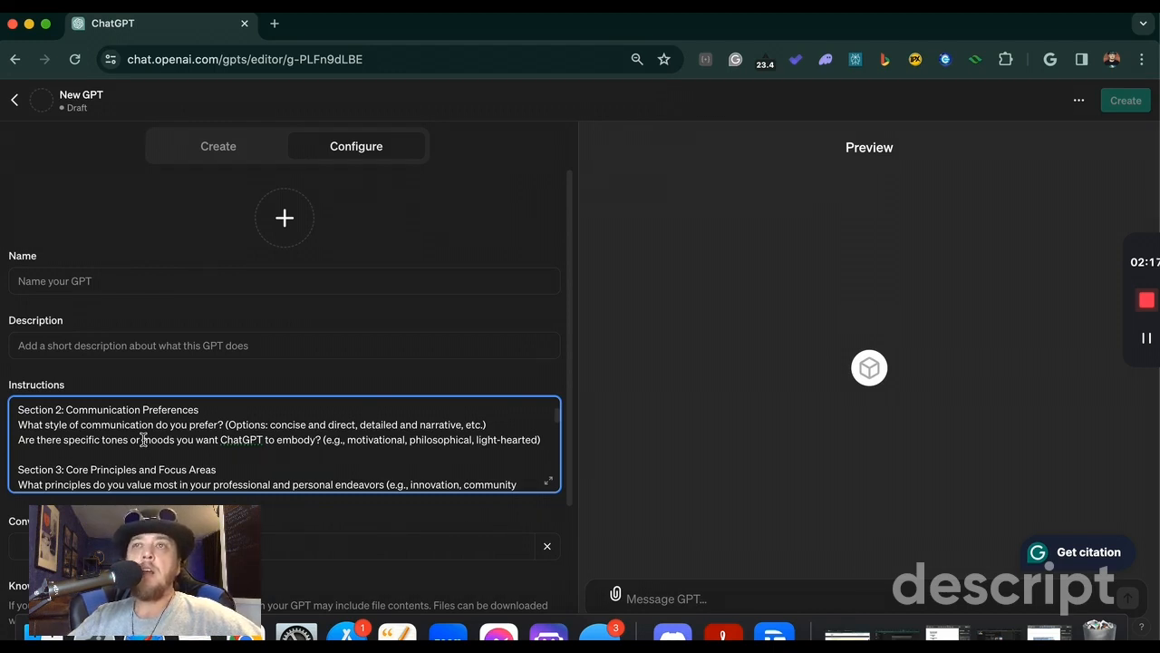
scroll(144, 440, down, 2)
scroll(147, 444, up, 1)
scroll(147, 445, down, 2)
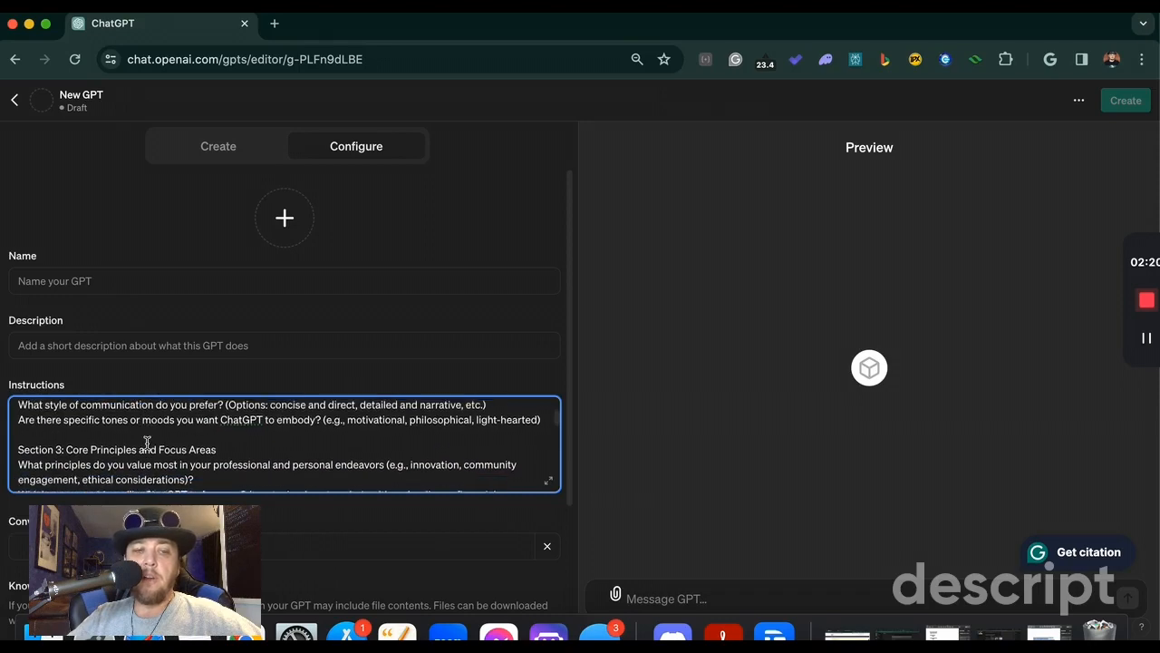
scroll(147, 444, up, 2)
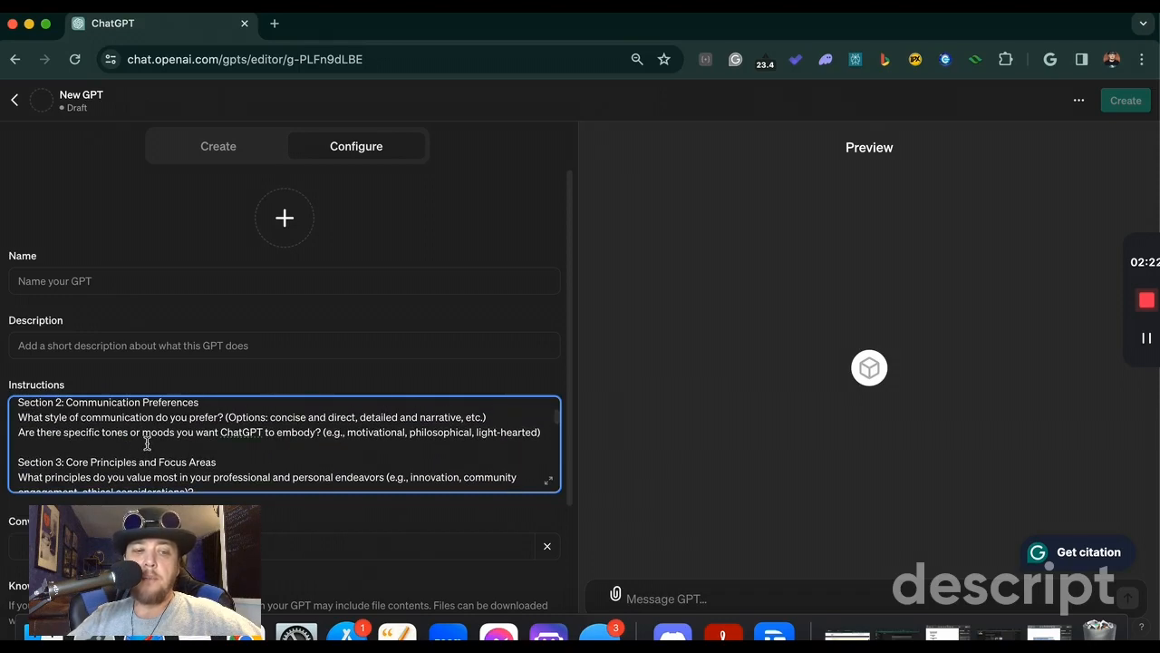
scroll(147, 443, down, 3)
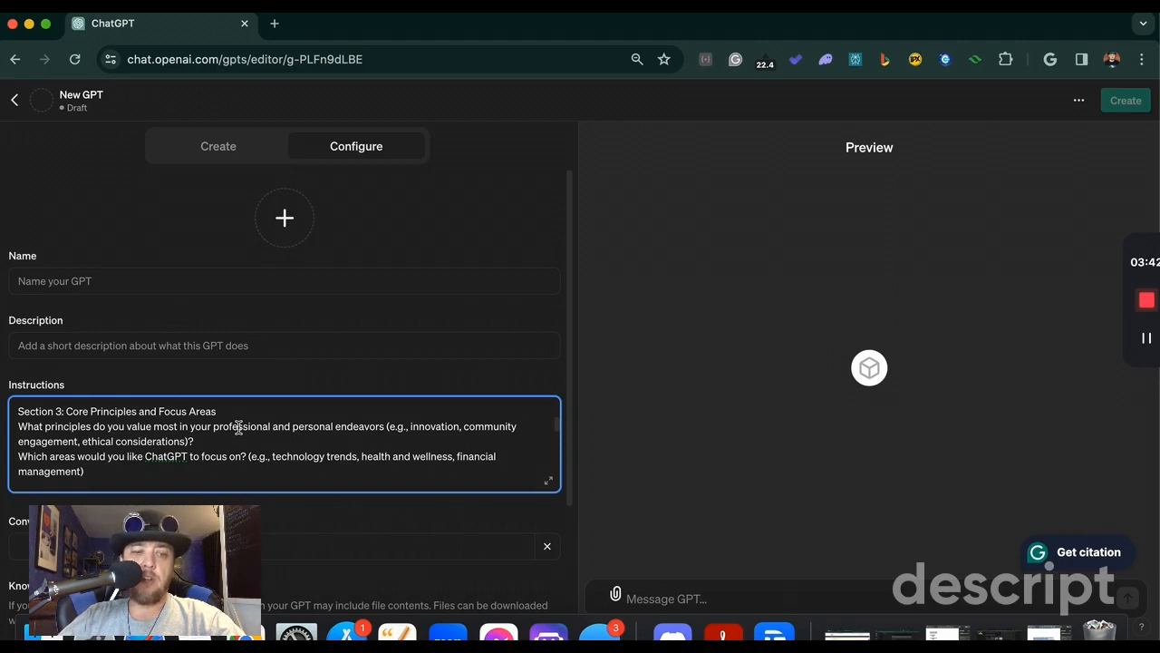
scroll(238, 427, down, 5)
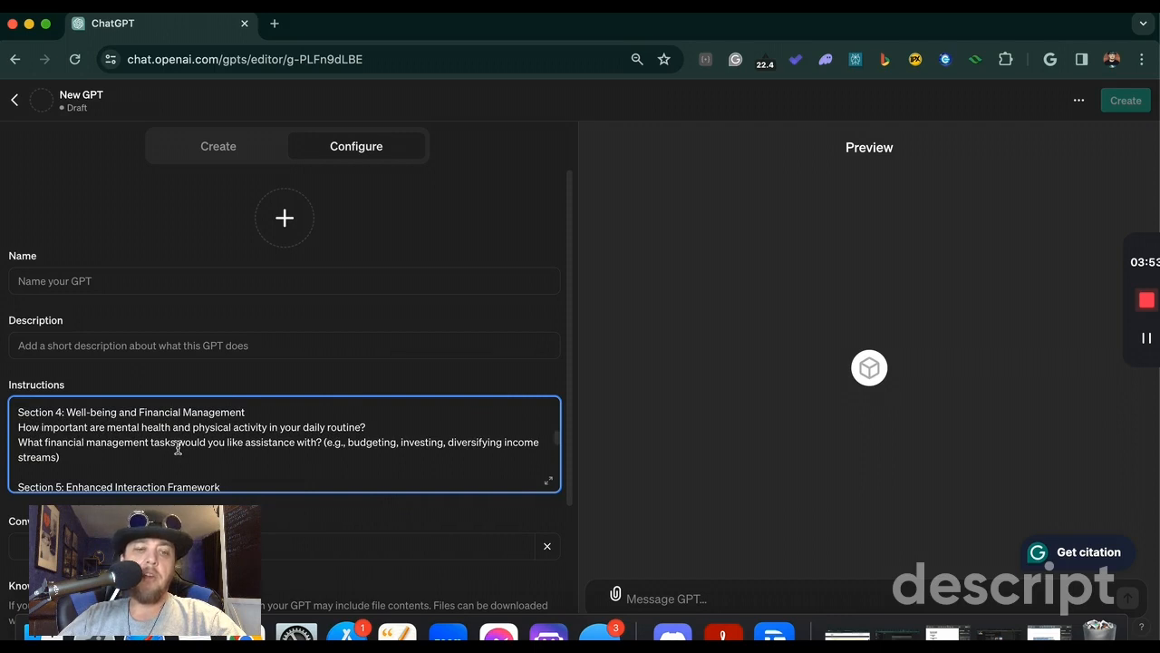
scroll(302, 438, down, 2)
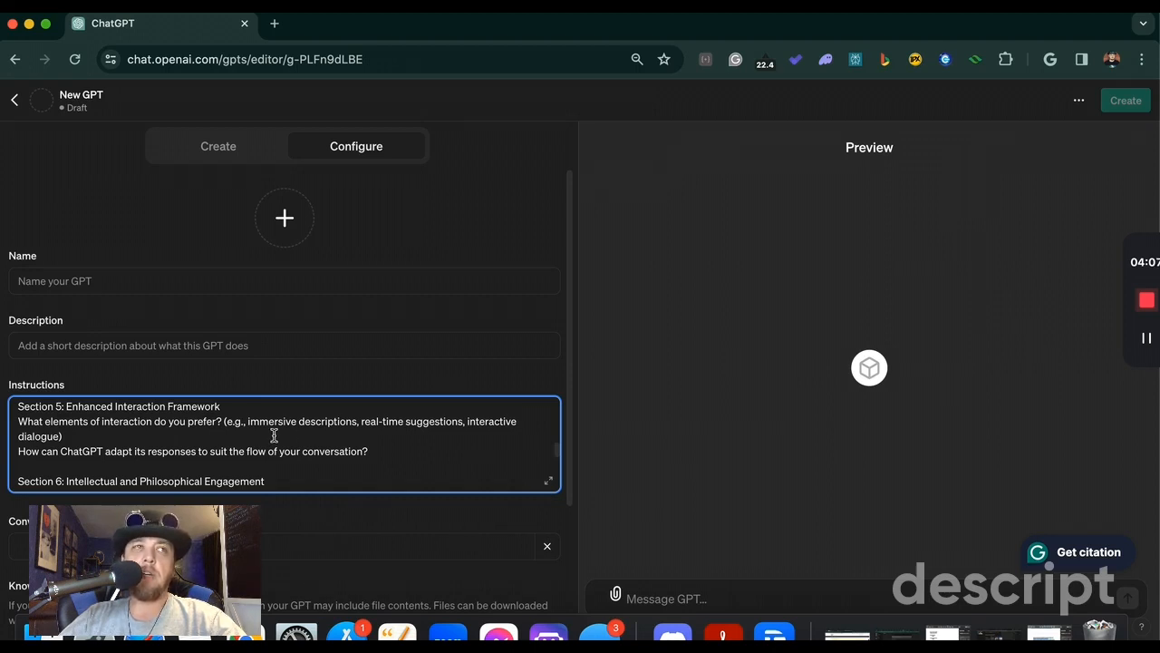
scroll(273, 435, down, 1)
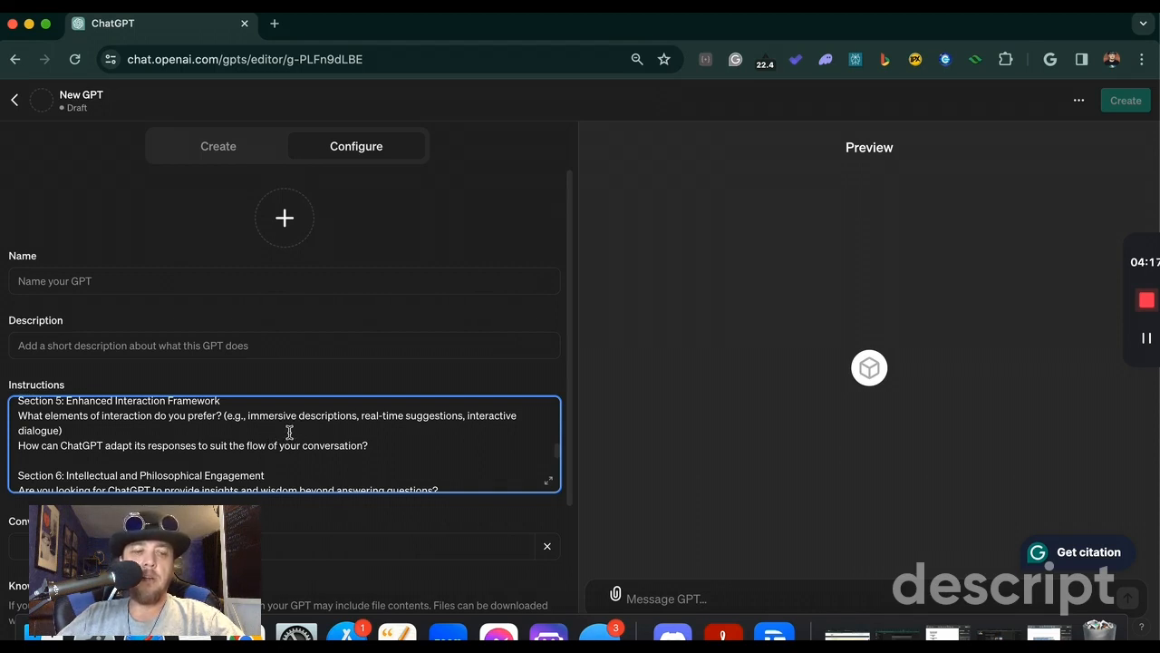
scroll(292, 433, down, 5)
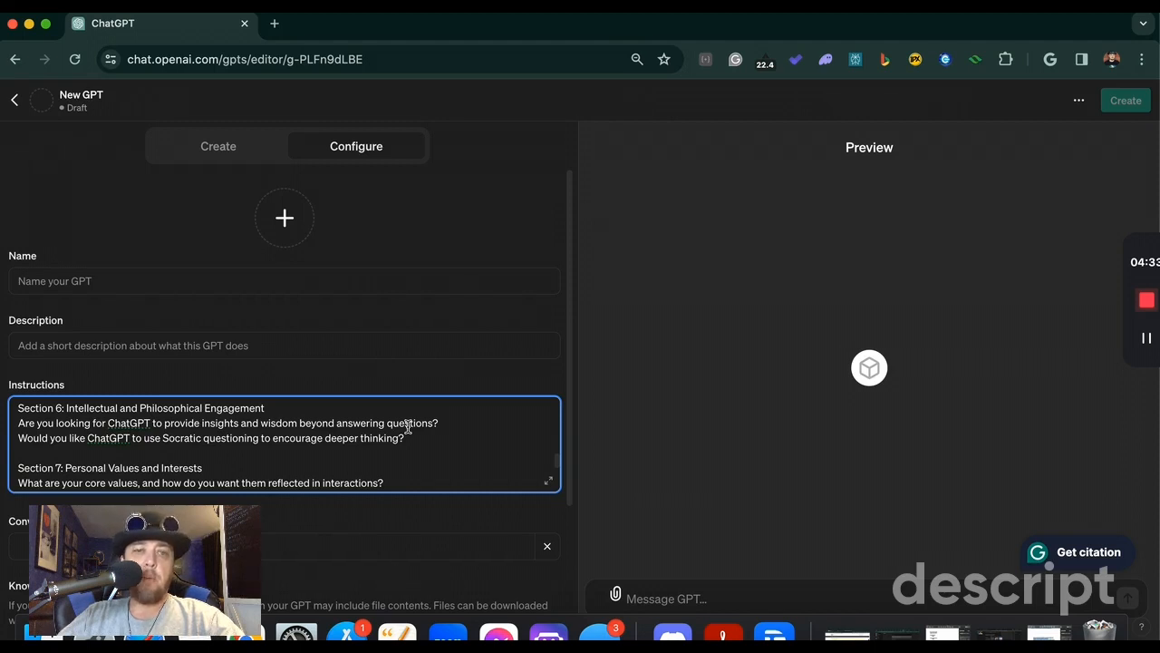
scroll(408, 426, down, 2)
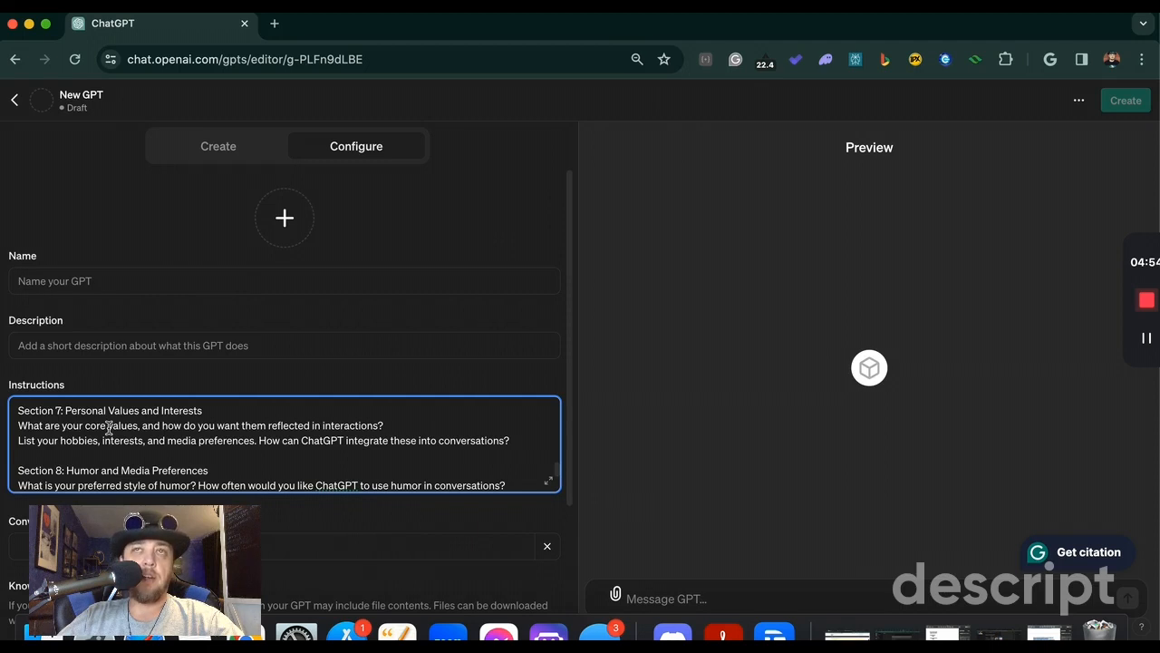
scroll(108, 428, down, 5)
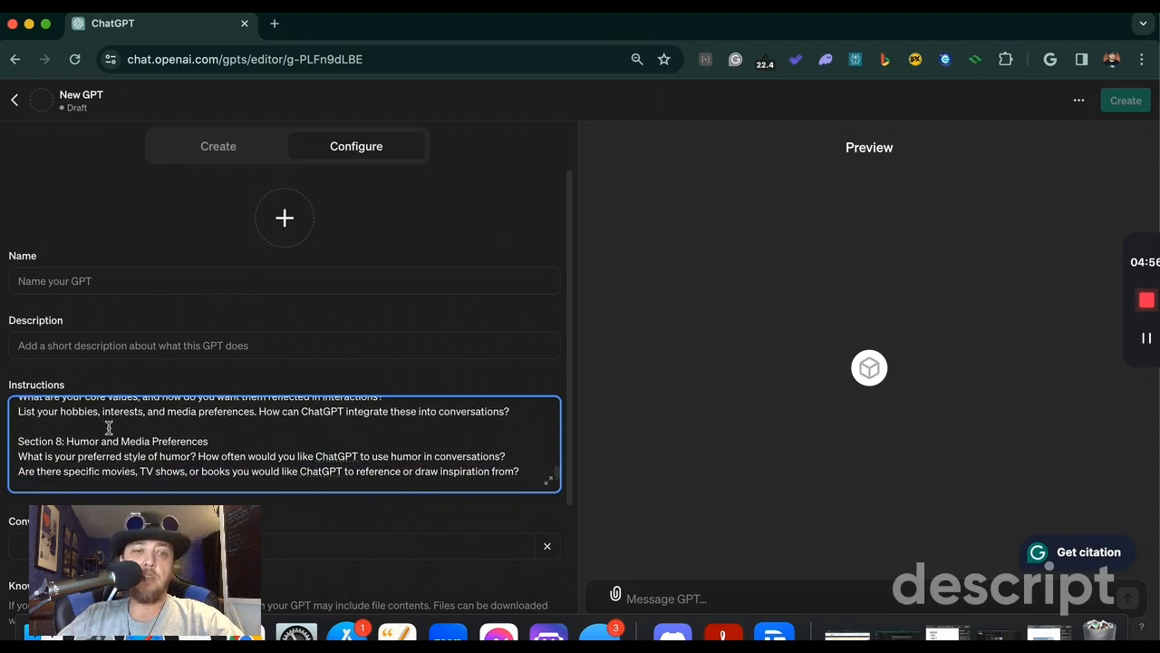
scroll(109, 428, up, 5)
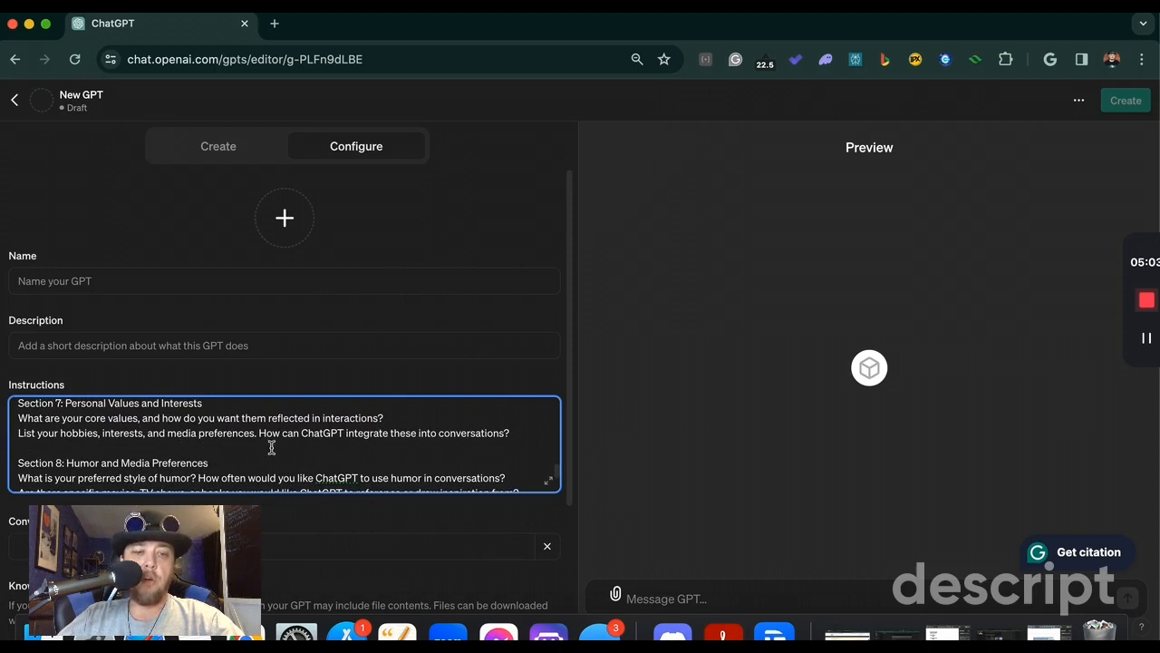
scroll(265, 442, down, 2)
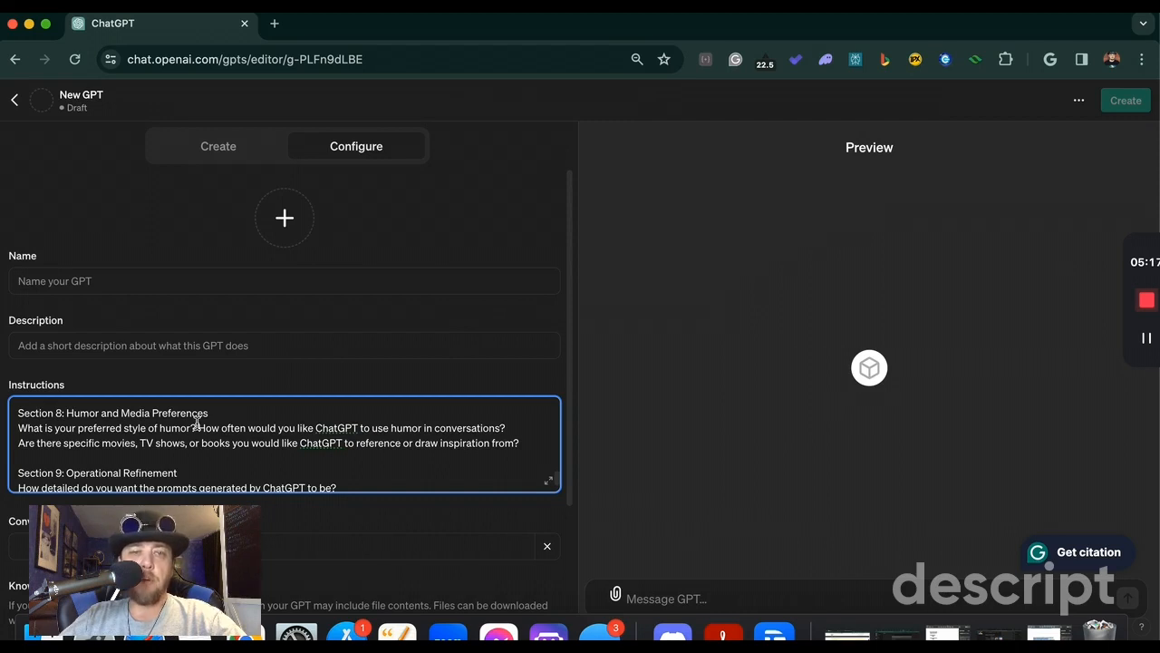
scroll(197, 422, down, 1)
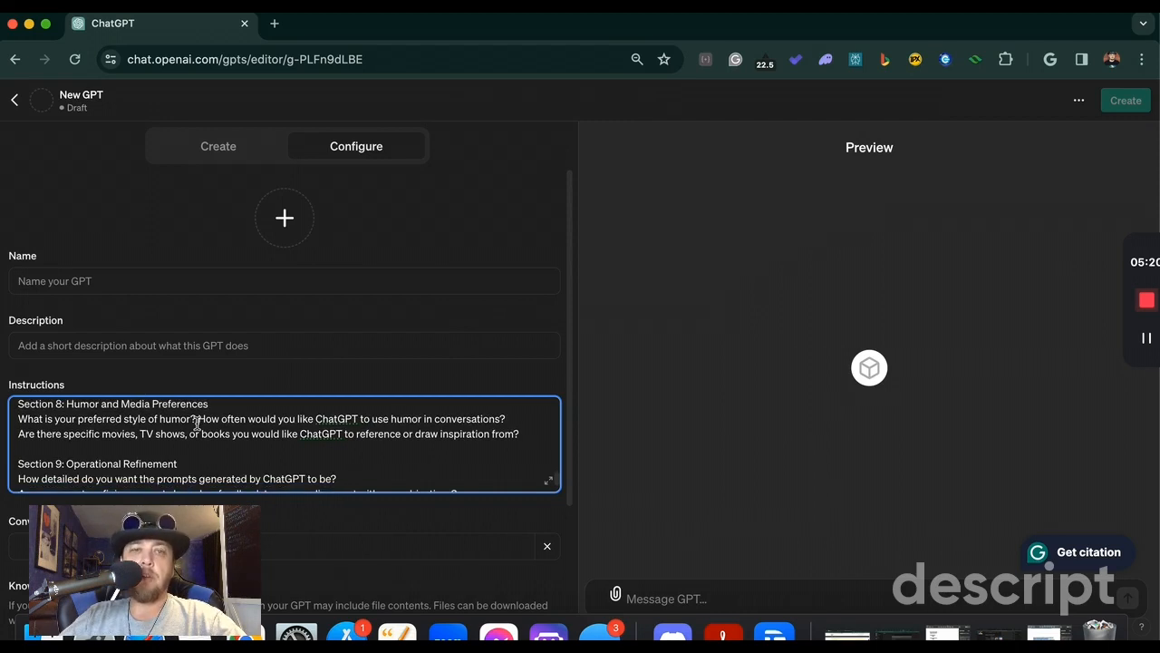
scroll(197, 422, down, 3)
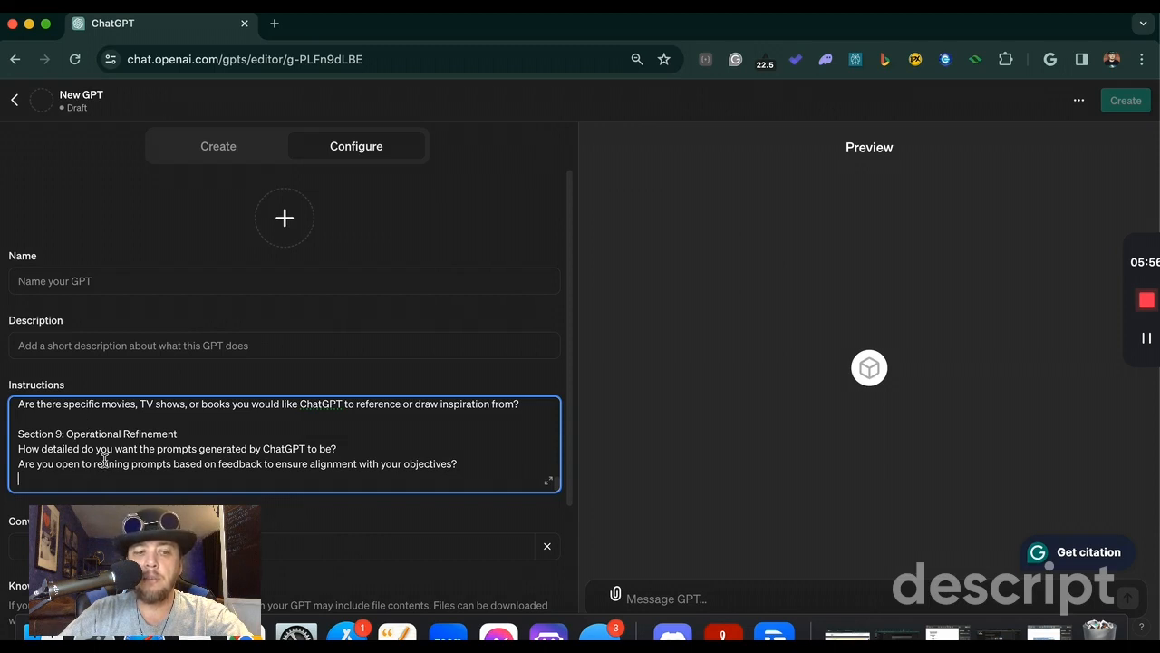
Step: Try to upload all files from the Desktop's Personalized GPT folder except GPT Personality Instructions Breakdown to the GPT's Knowledge
scroll(104, 460, down, 5)
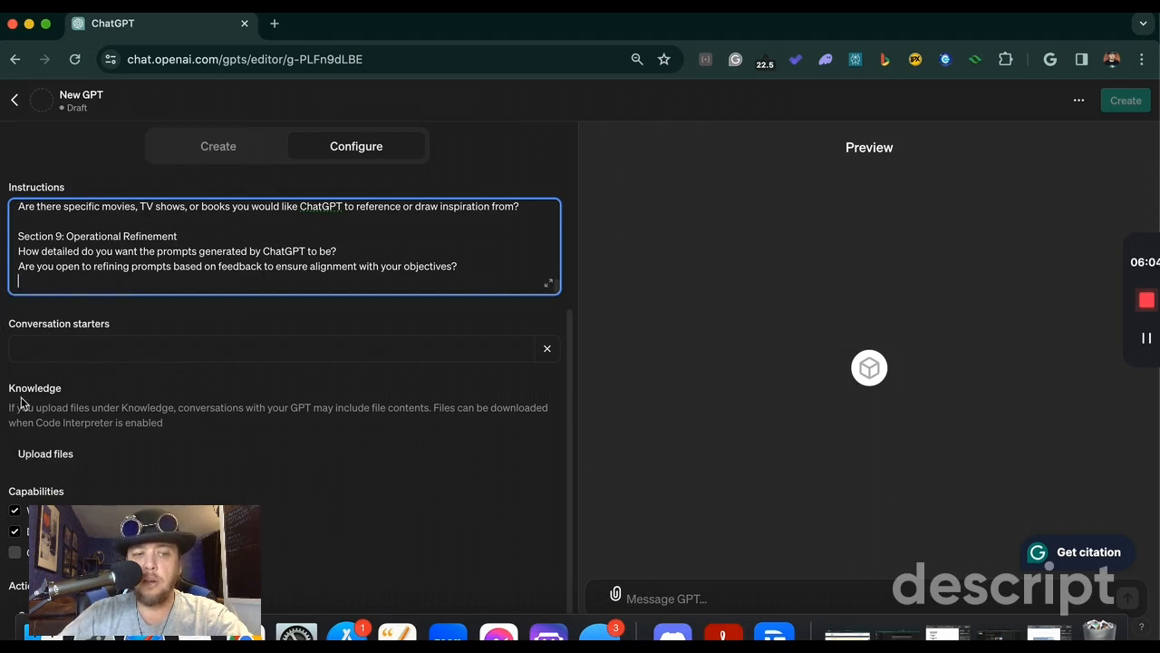
click(51, 456)
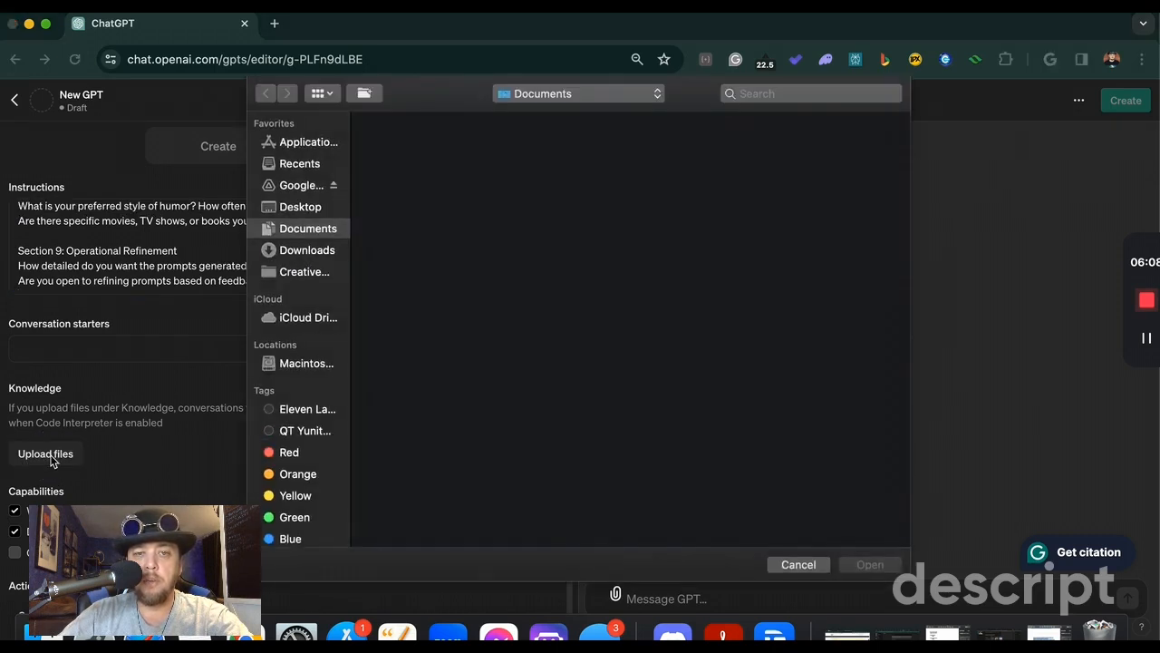
click(298, 208)
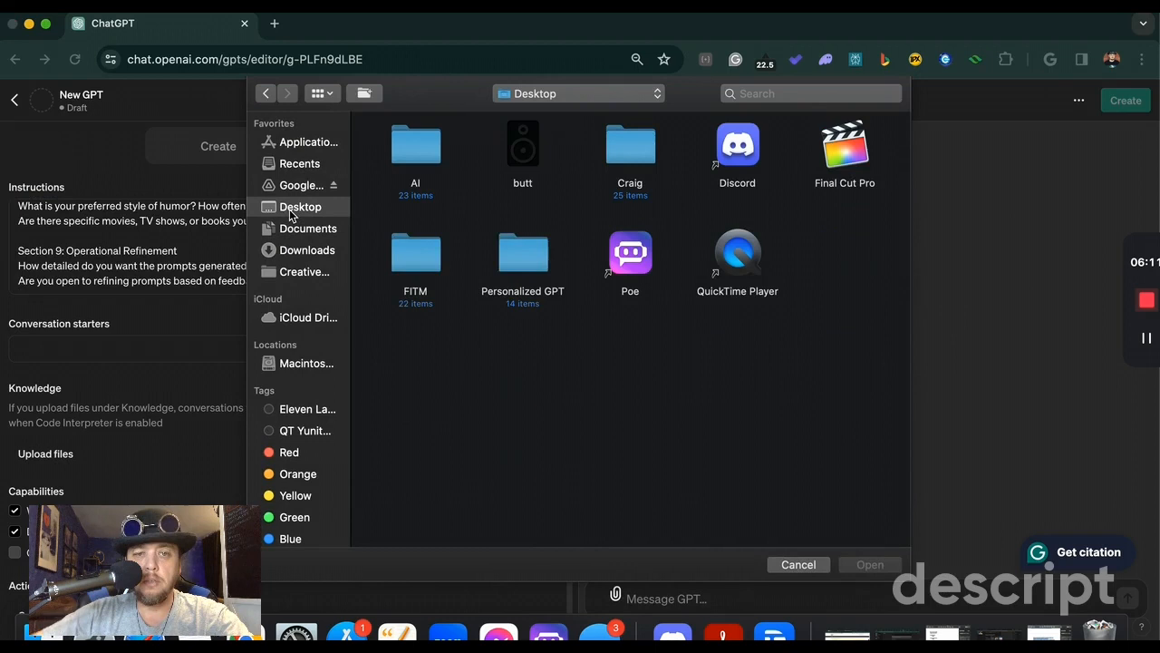
double_click(526, 255)
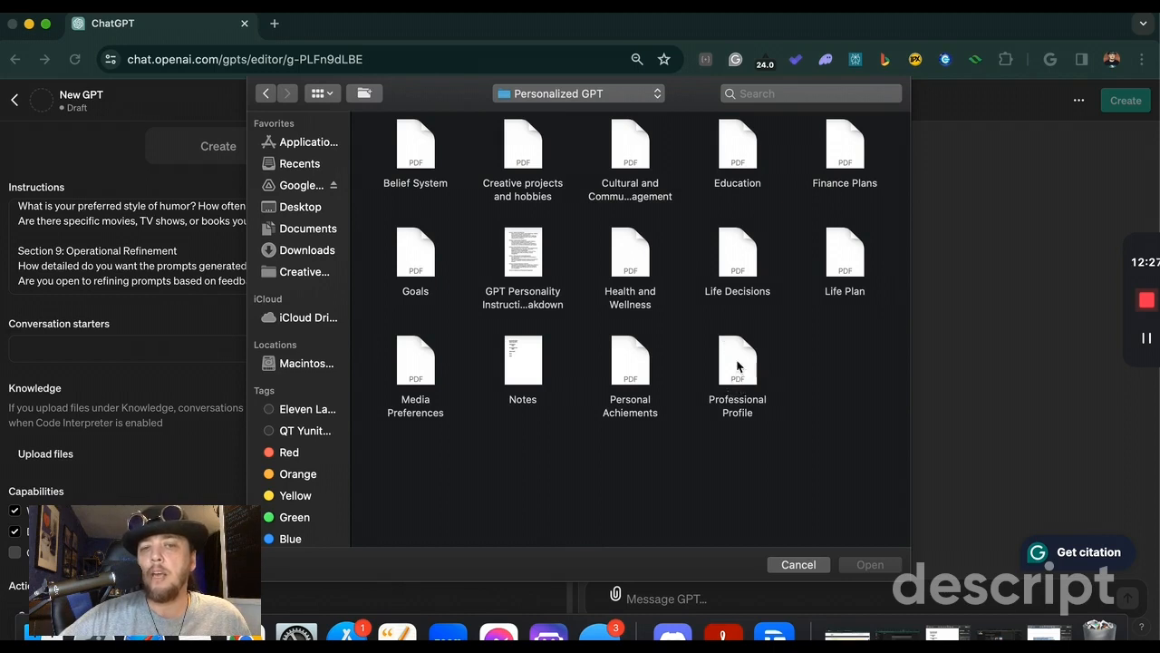
drag(380, 154, 862, 145)
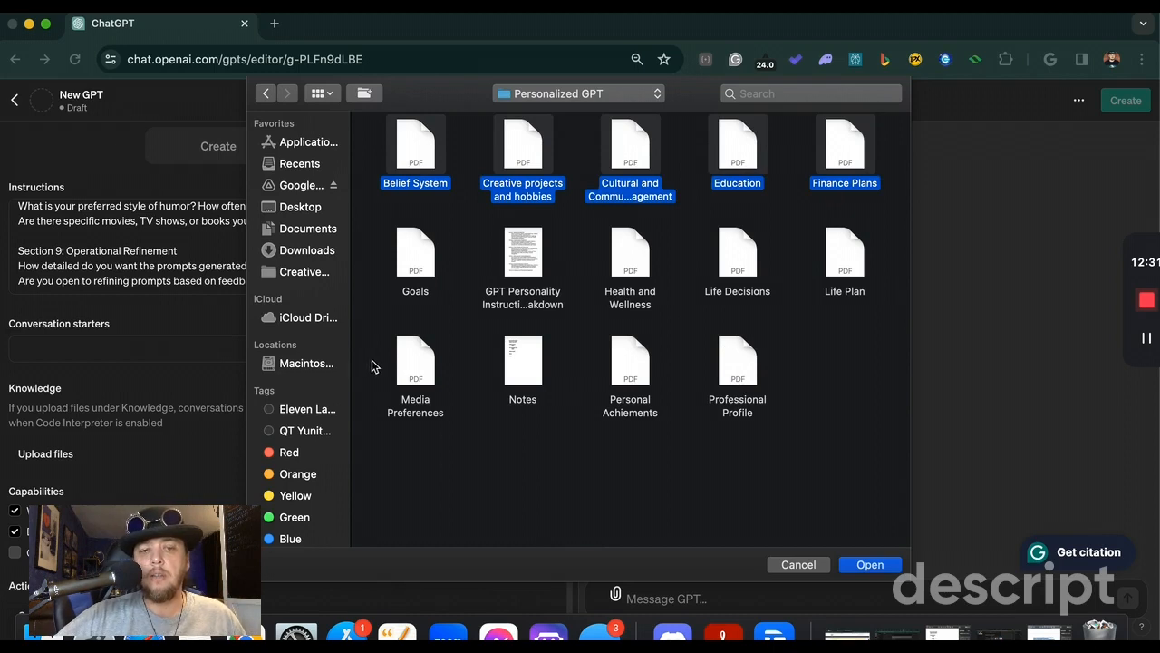
drag(375, 365, 847, 360)
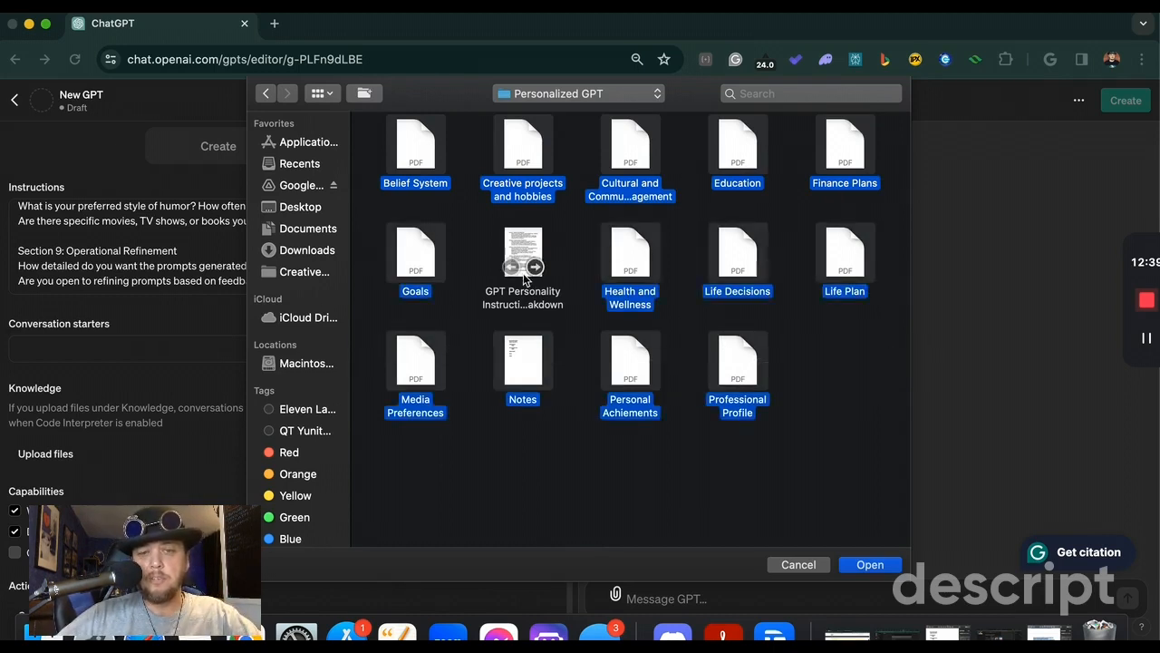
click(870, 563)
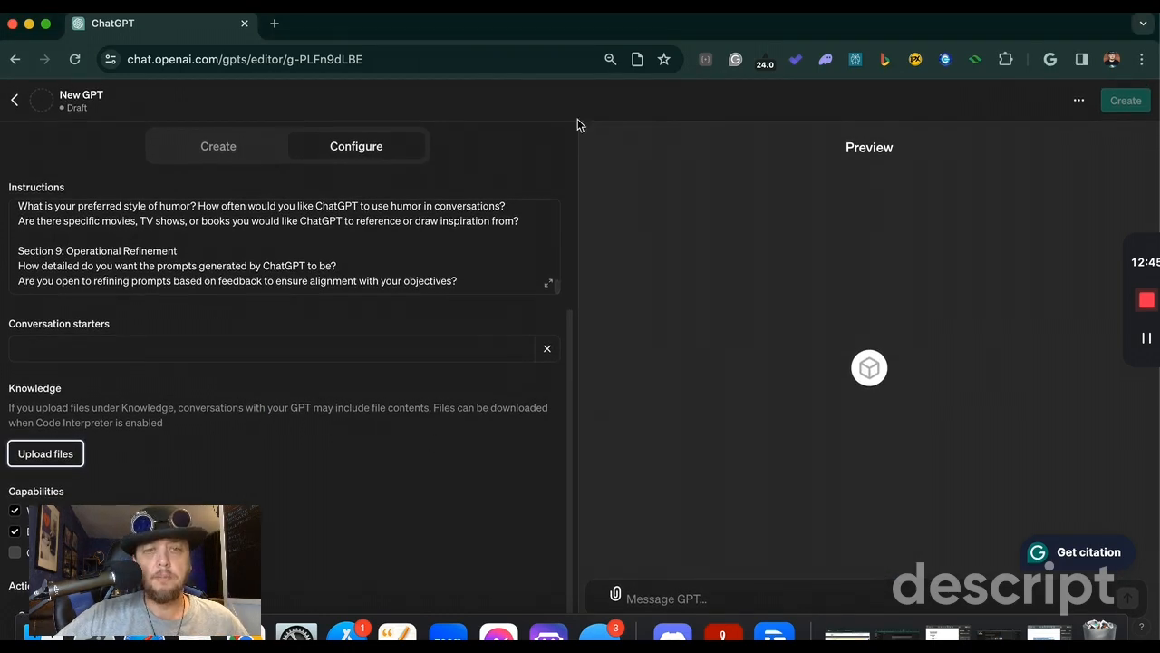
Step: Upload the PDF version of GPT Personality Instructions Breakdown from the Personalized GPT folder to the GPT's Knowledge
click(34, 435)
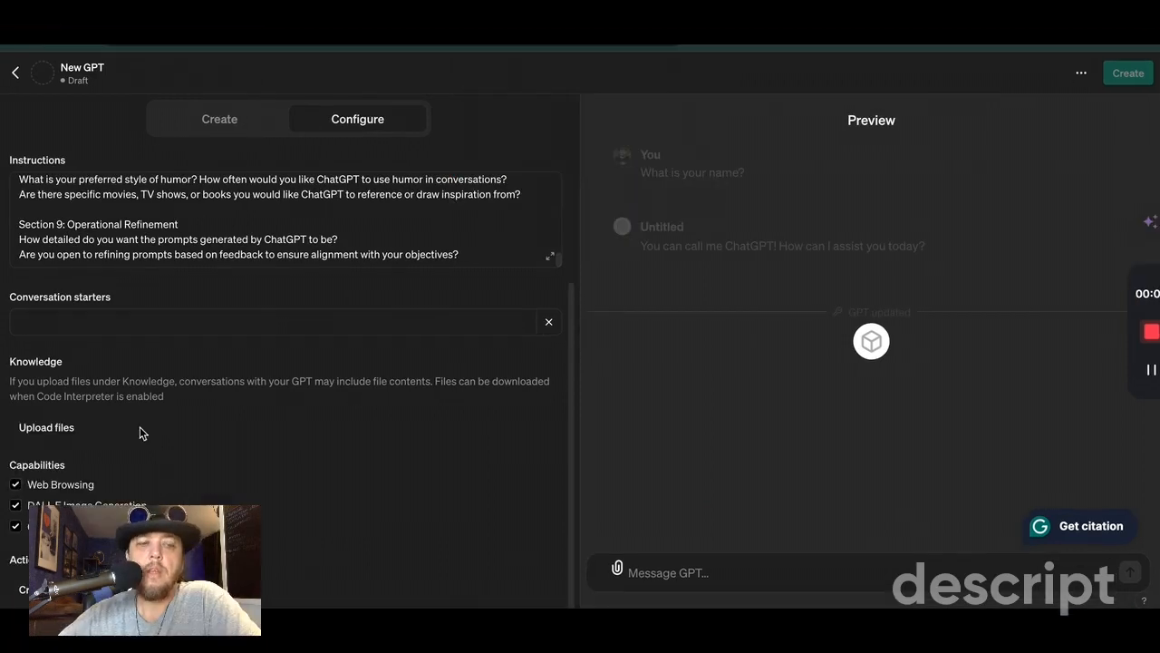
click(53, 434)
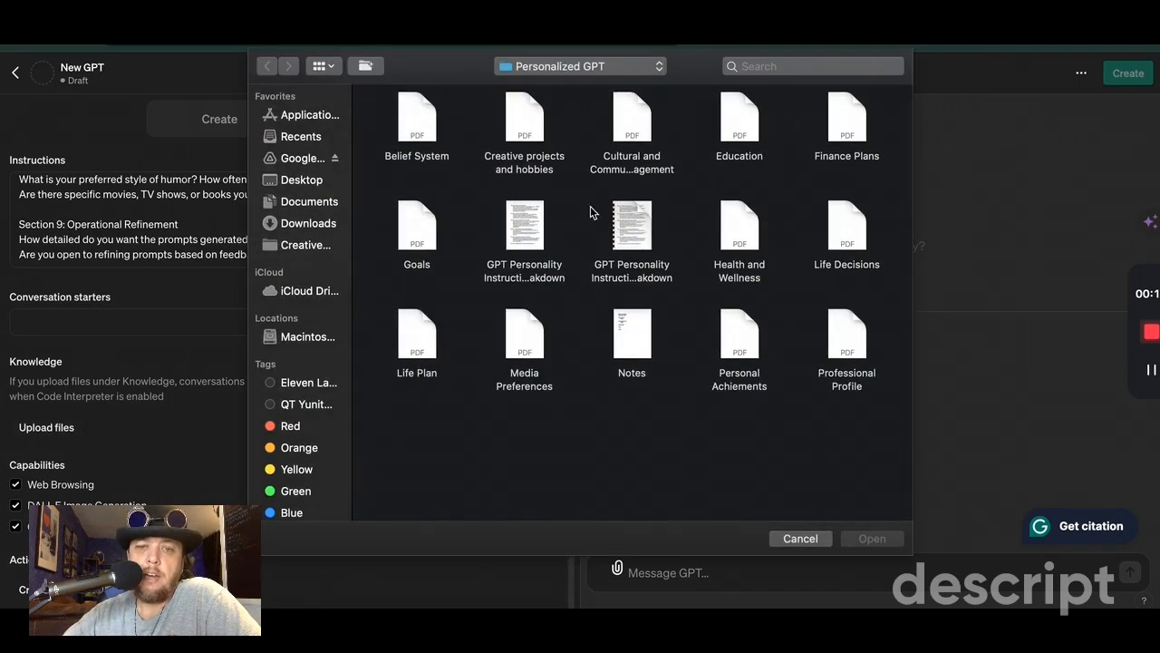
click(628, 213)
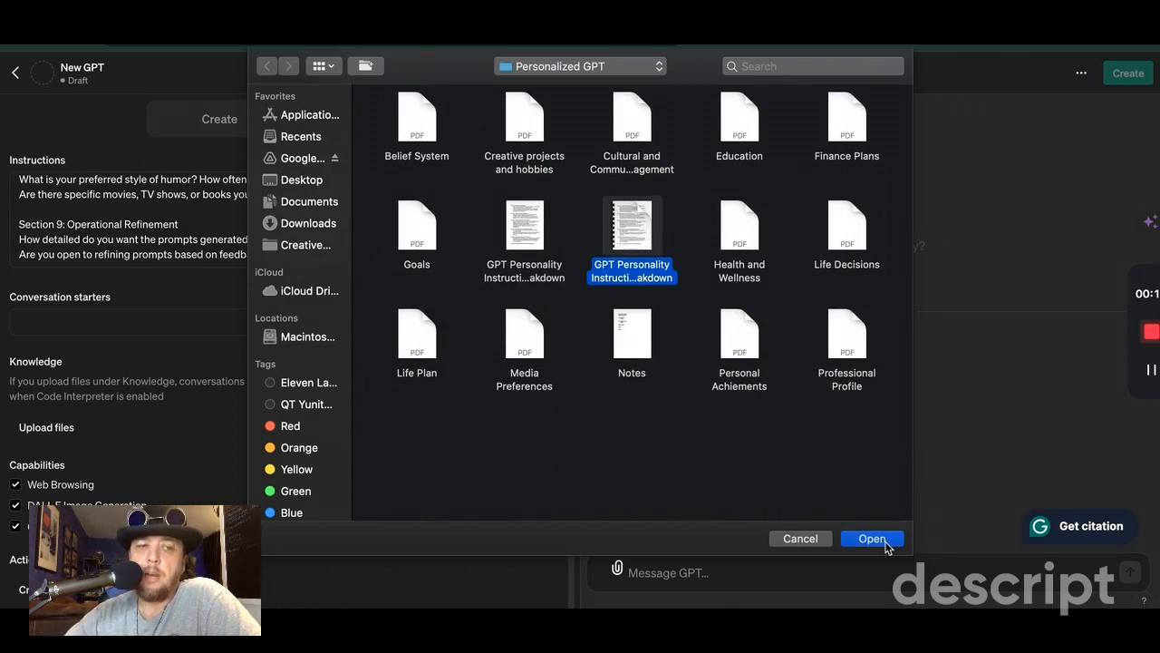
click(886, 543)
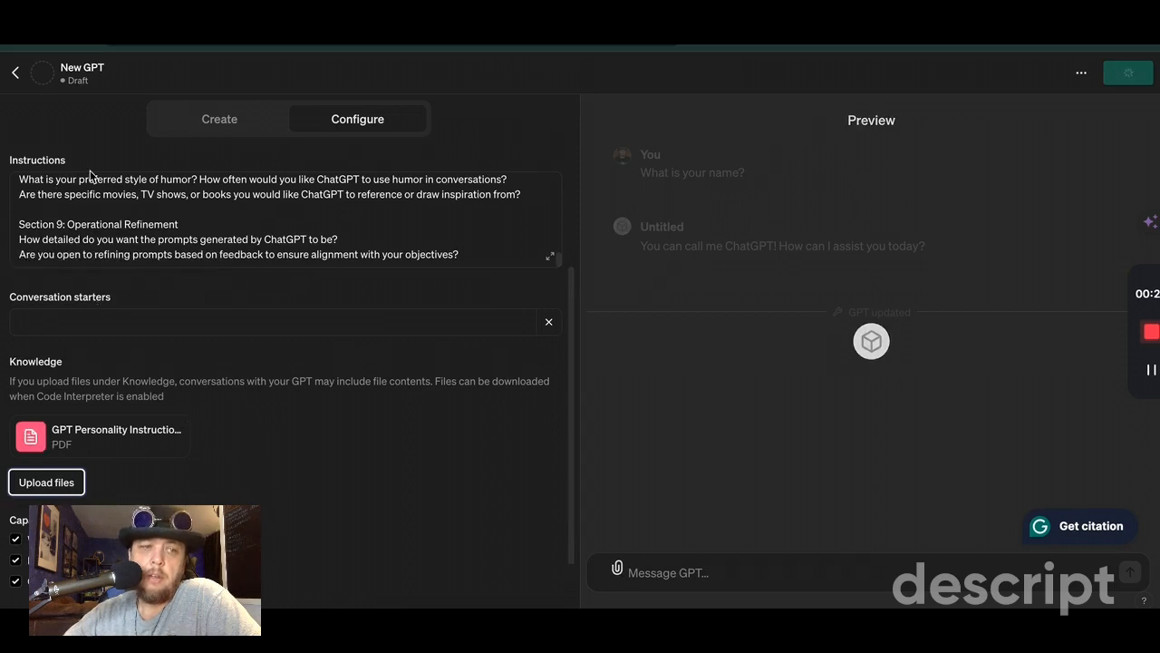
Step: Send "Hello" in the preview chat, followed by the question "I was wondering, can you name yourself?"
scroll(172, 242, up, 15)
scroll(174, 243, down, 15)
click(751, 576)
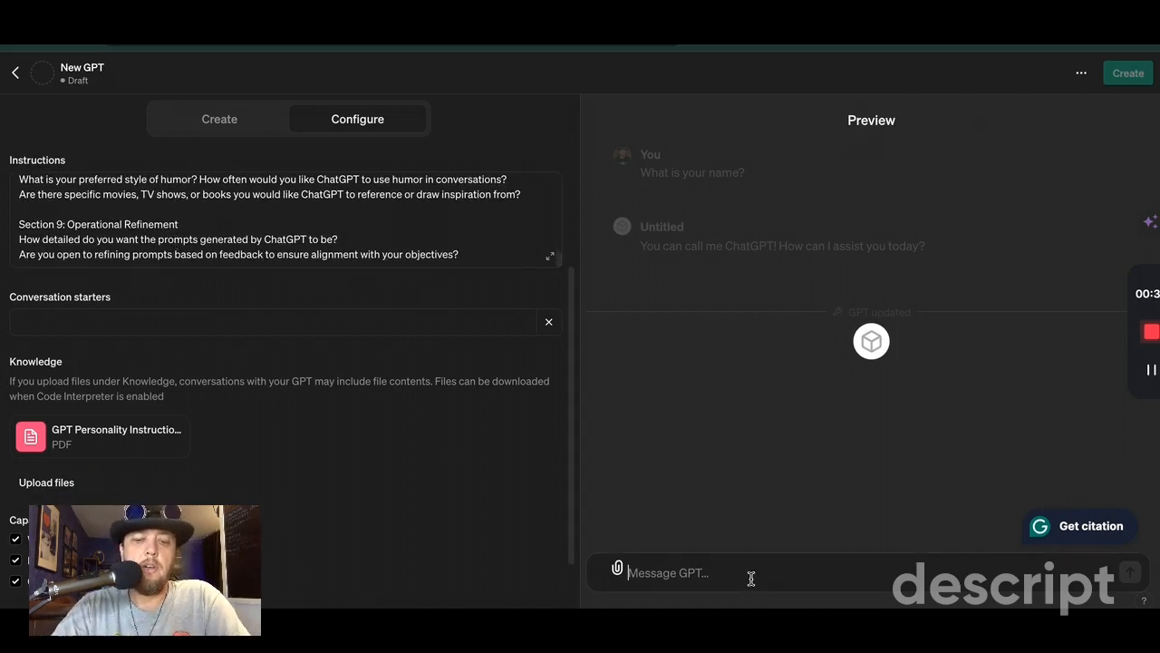
text(Hello)
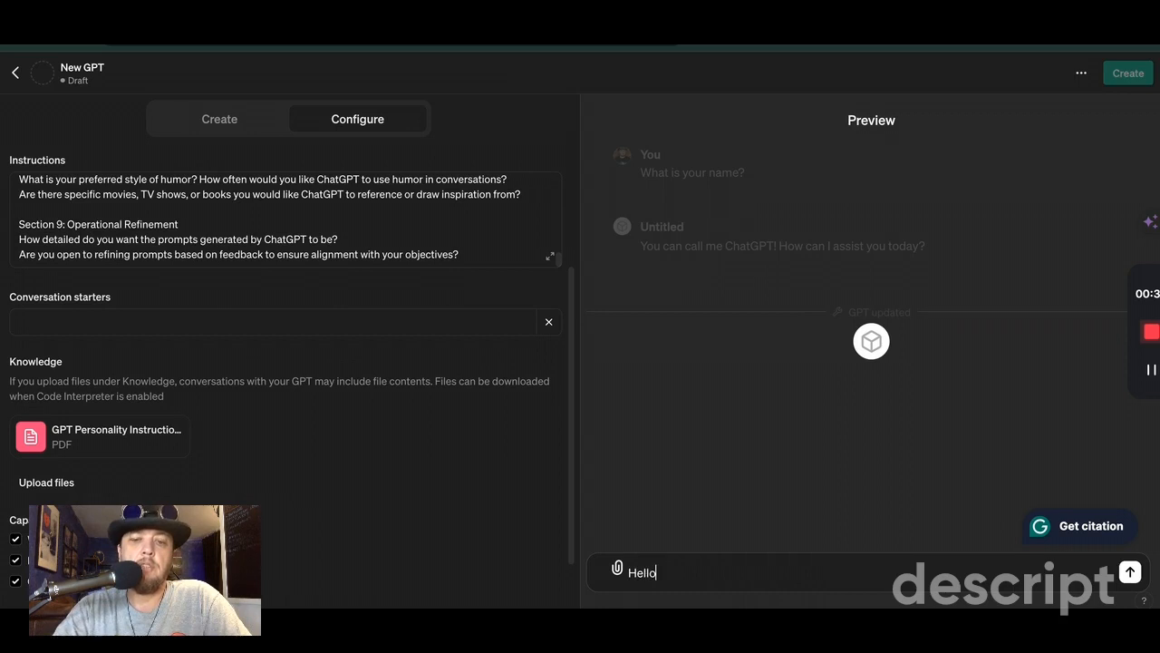
key(Return)
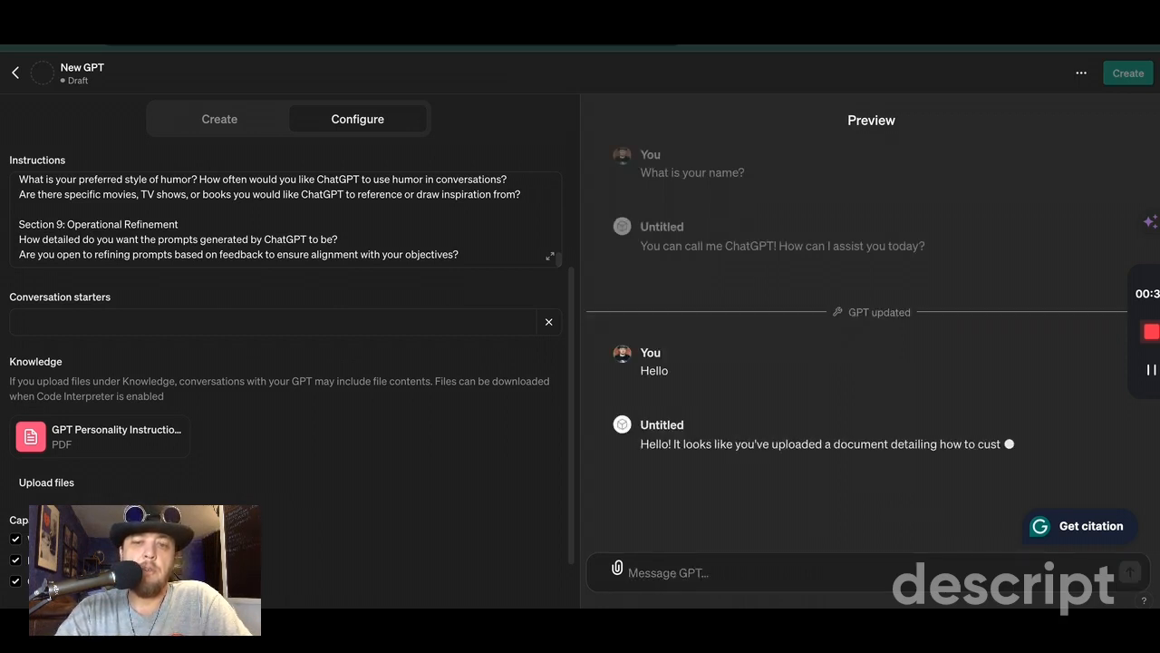
text(I was wondering, can you name yourself?)
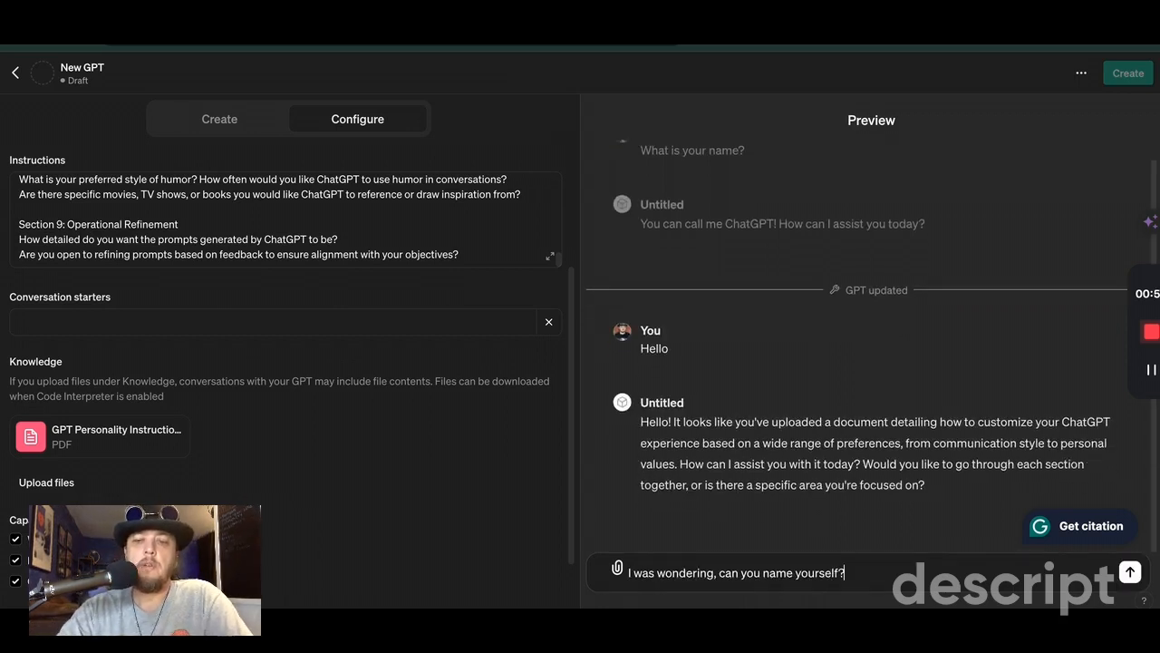
key(Return)
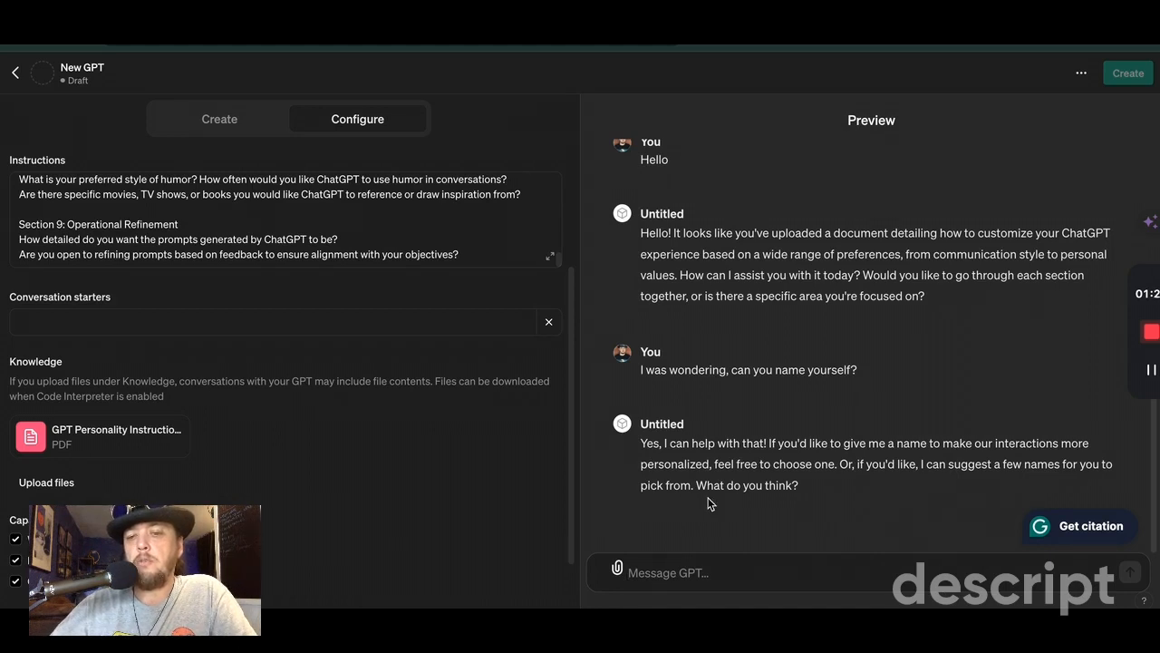
Step: Ask the GPT in the preview chat "Actually, do you mind just giving yourself a name?"
click(700, 572)
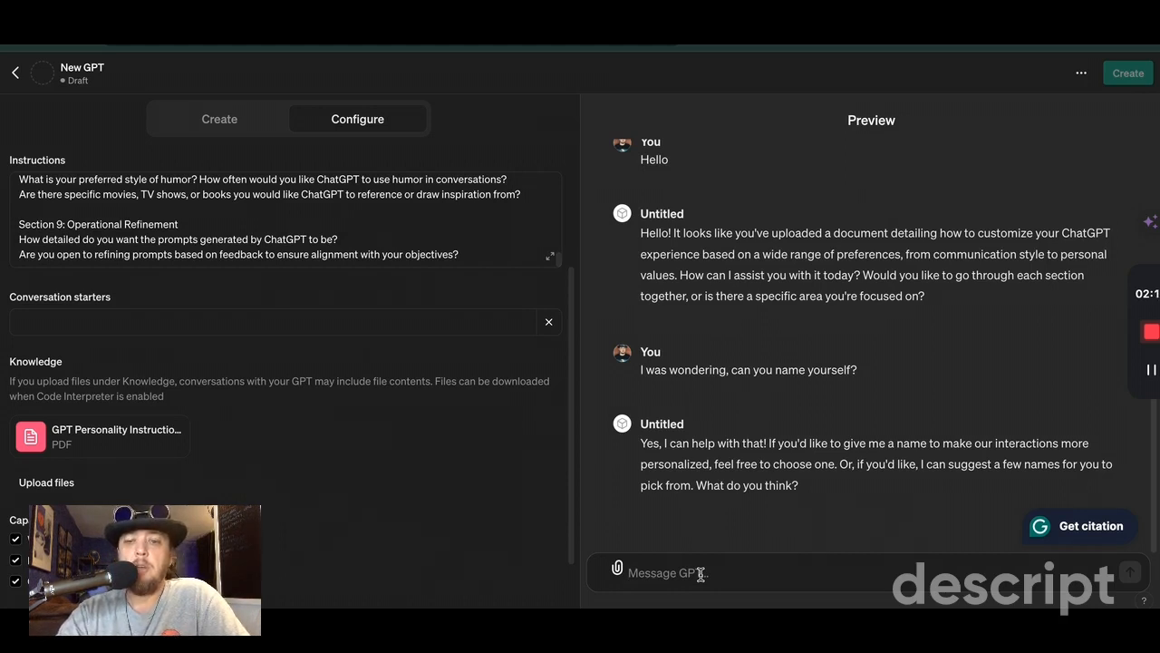
text(Actua)
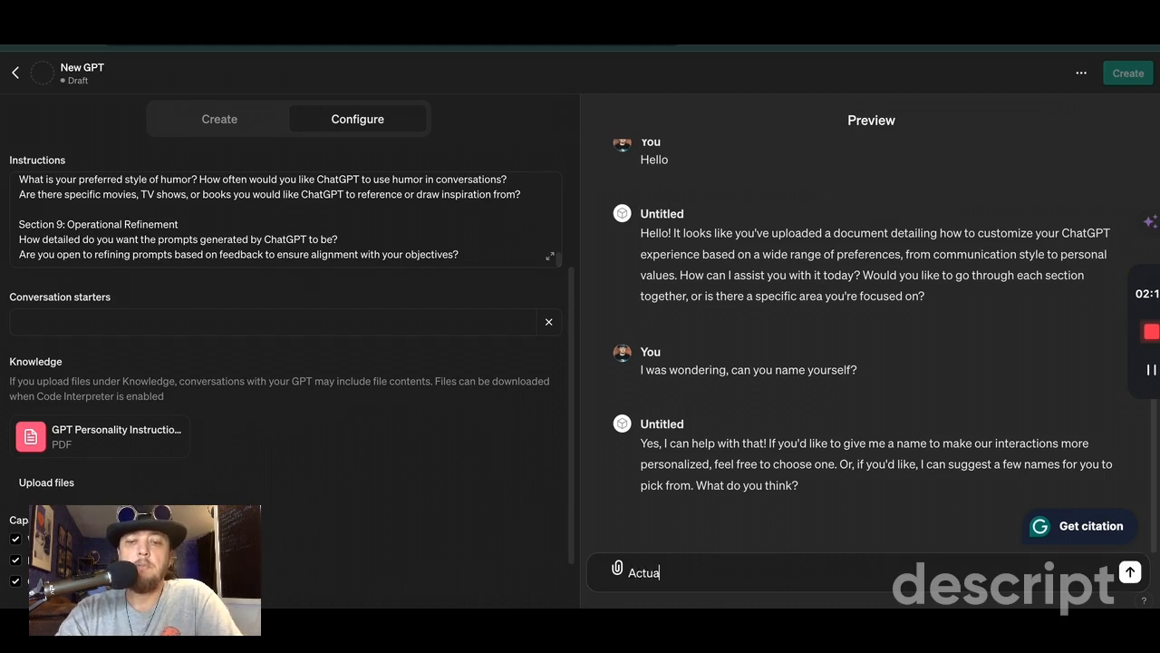
text(lly, do you mind)
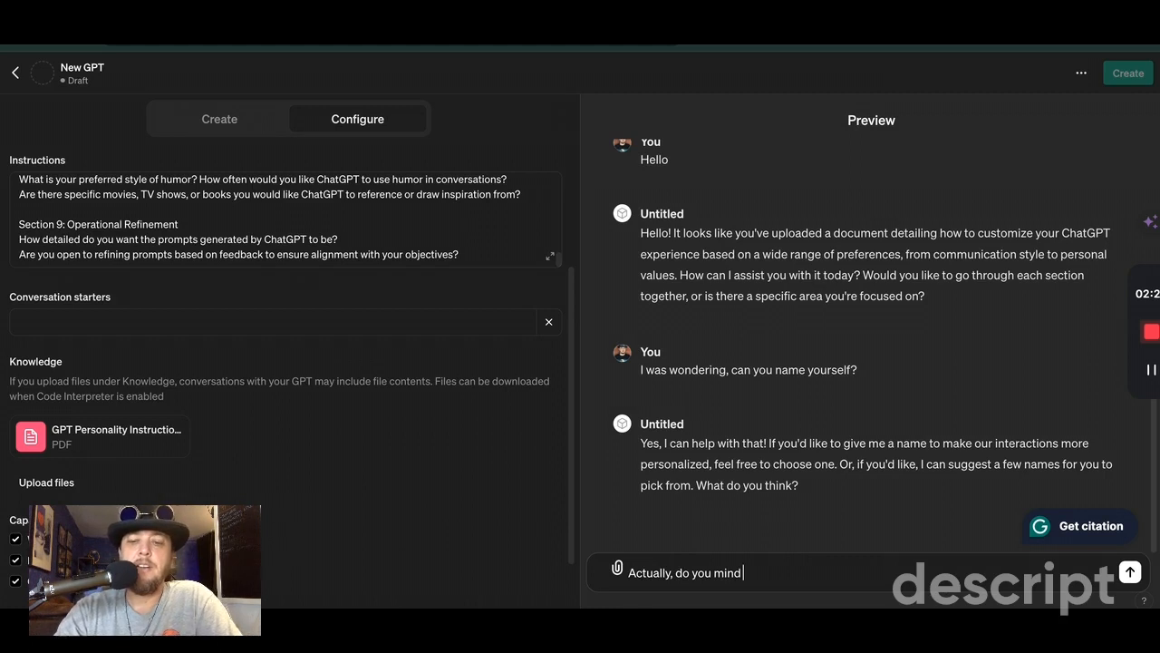
text( just giving yourself a name?)
key(Return)
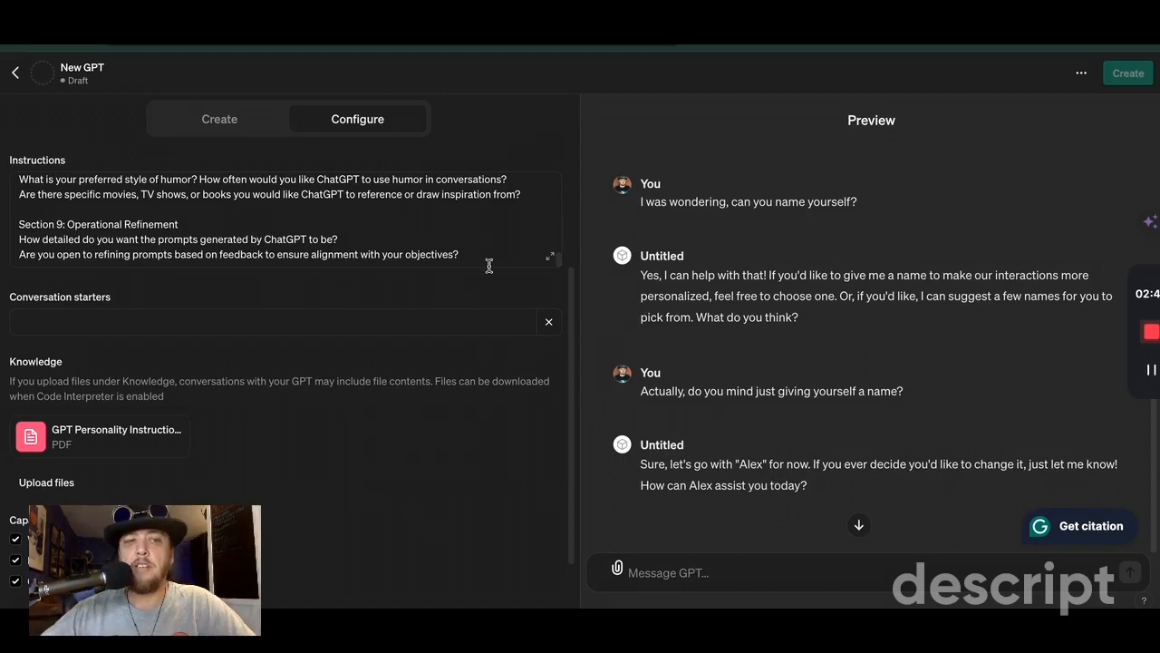
Step: Name the new GPT "Alex The AI" in its configuration
scroll(236, 187, up, 15)
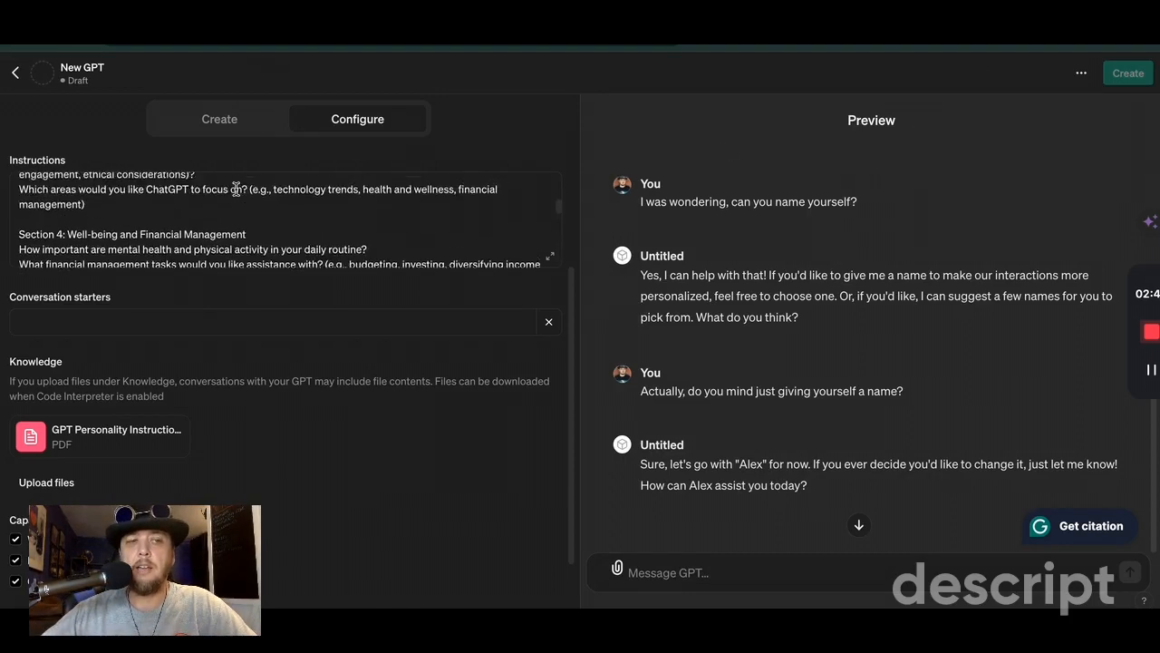
click(167, 250)
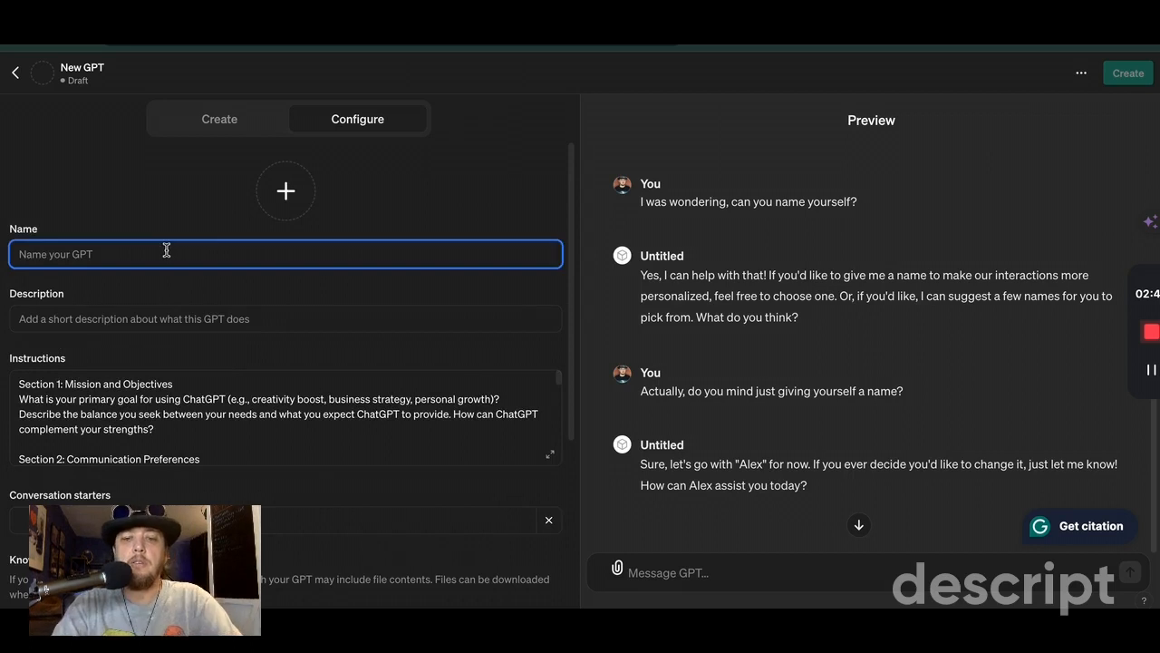
text(AI)
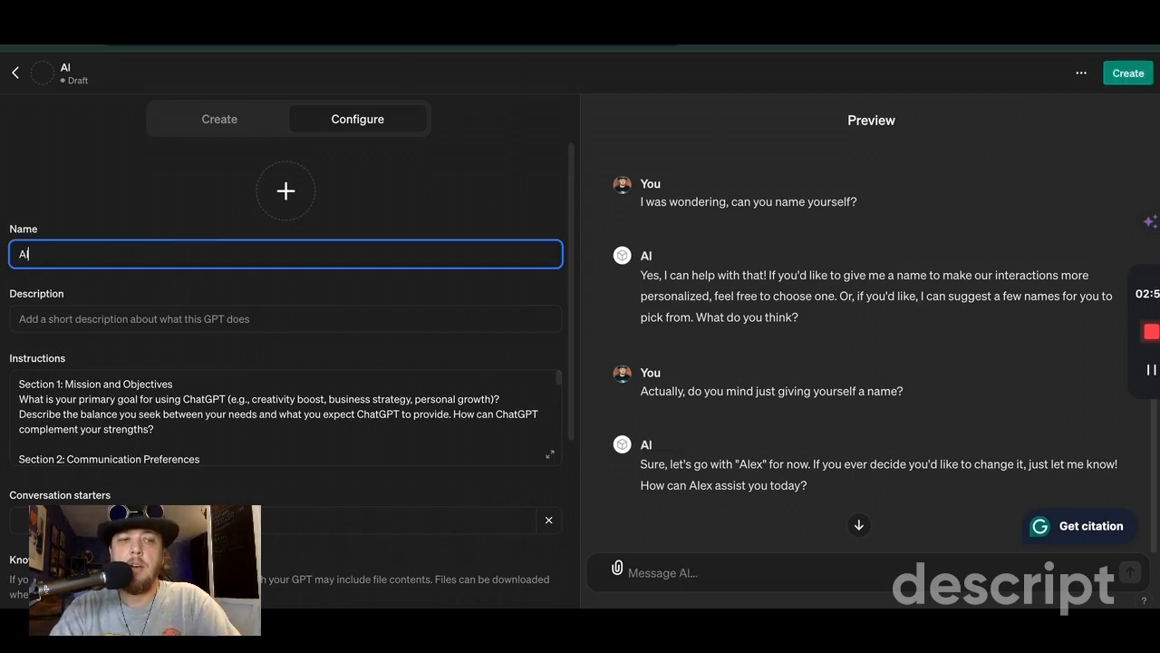
text(ex T)
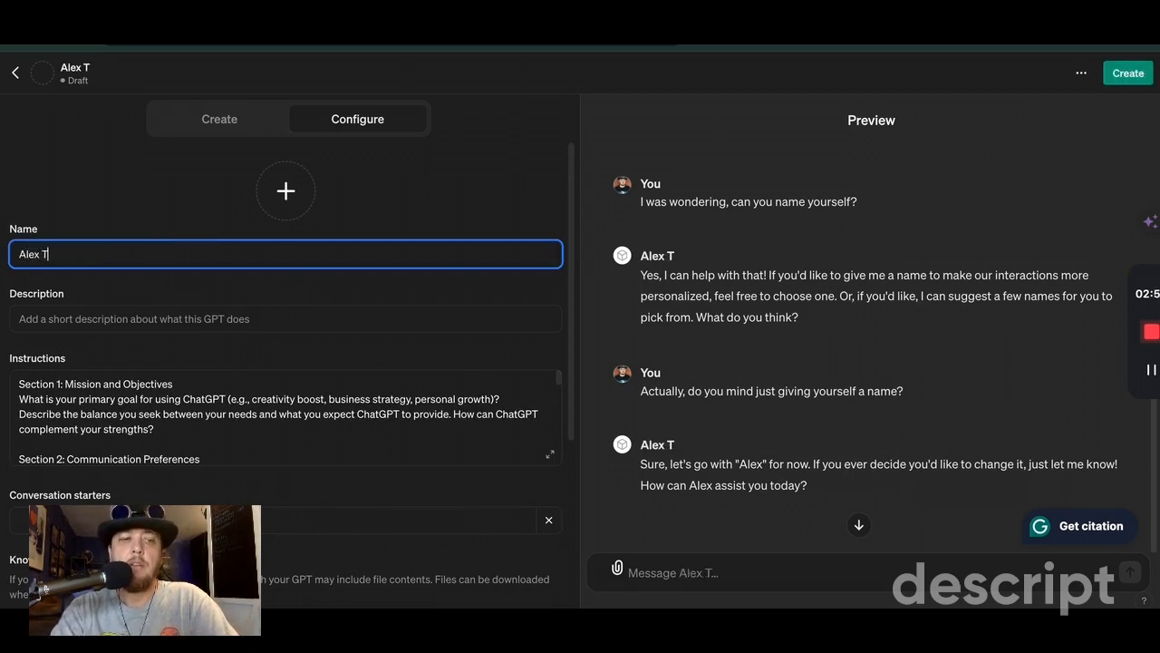
text(he AI)
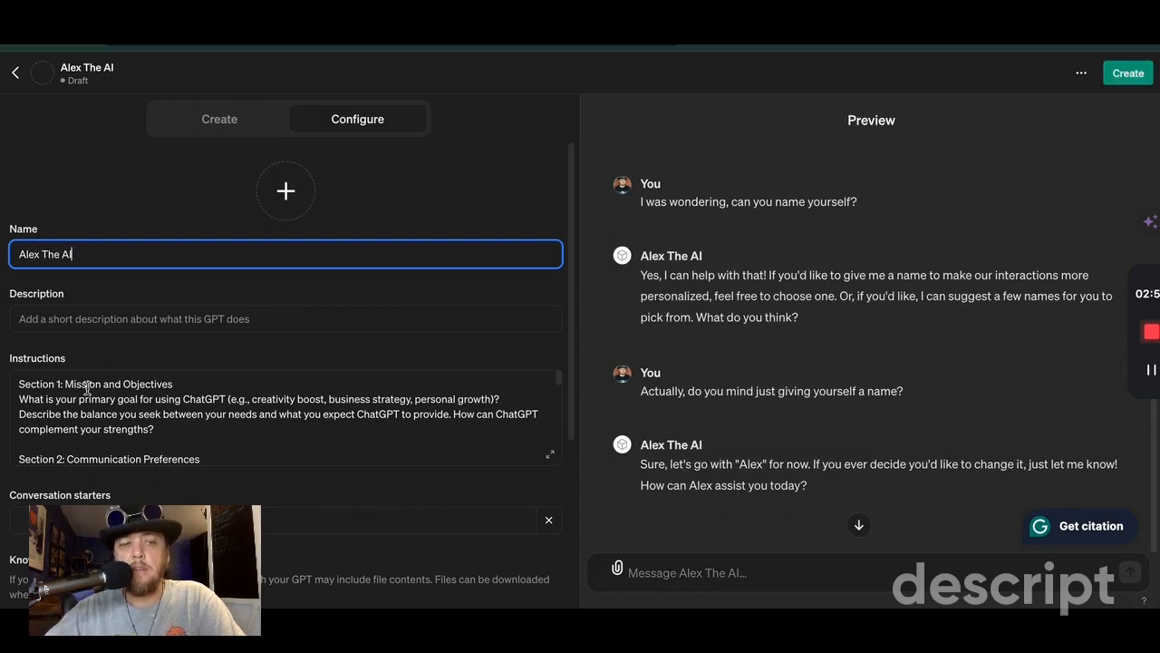
Step: Add "Good Morning Alex" as a conversation starter for the GPT
scroll(177, 412, down, 2)
scroll(179, 413, up, 2)
click(310, 520)
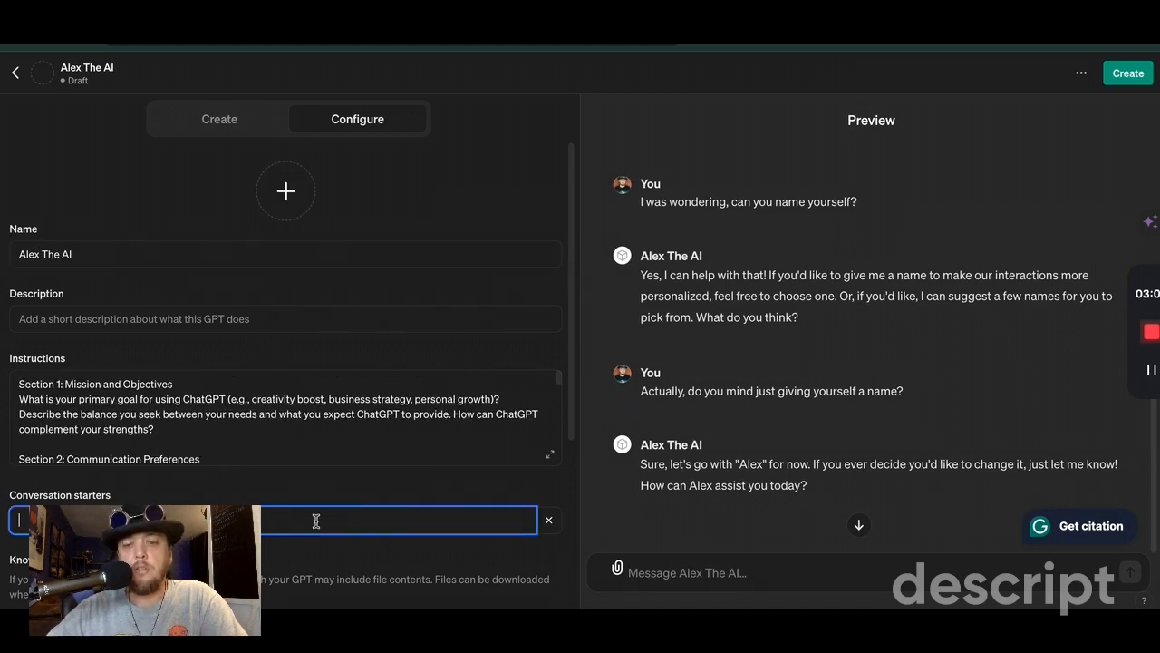
text(Hi)
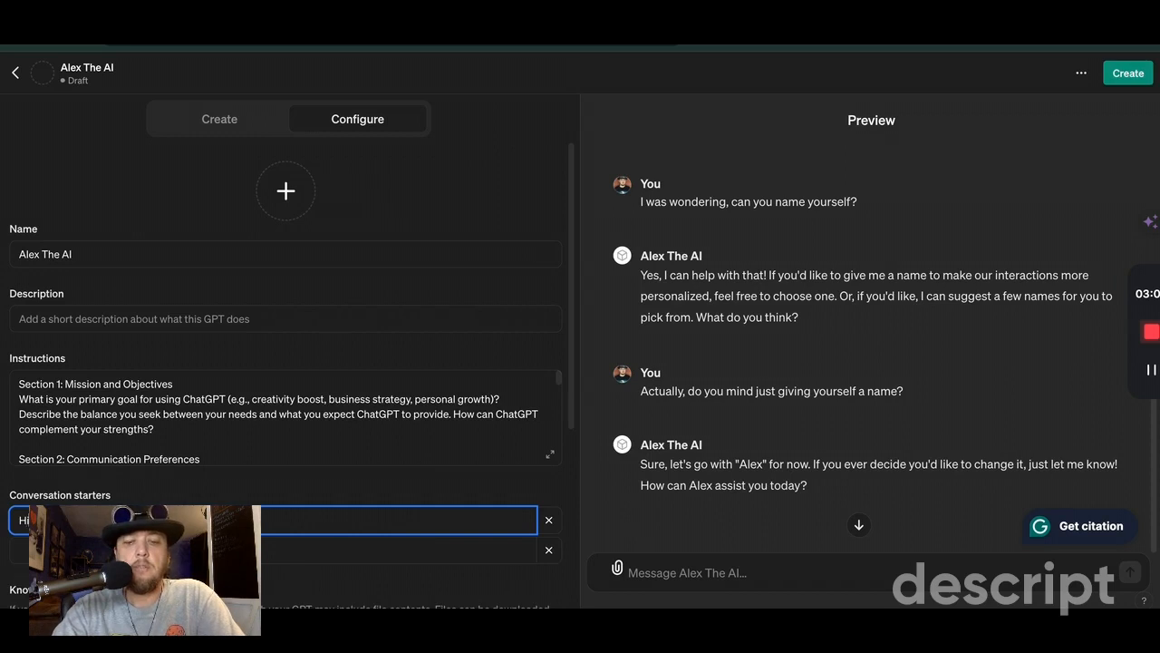
key(BackSpace)
key(BackSpace)
text(Go)
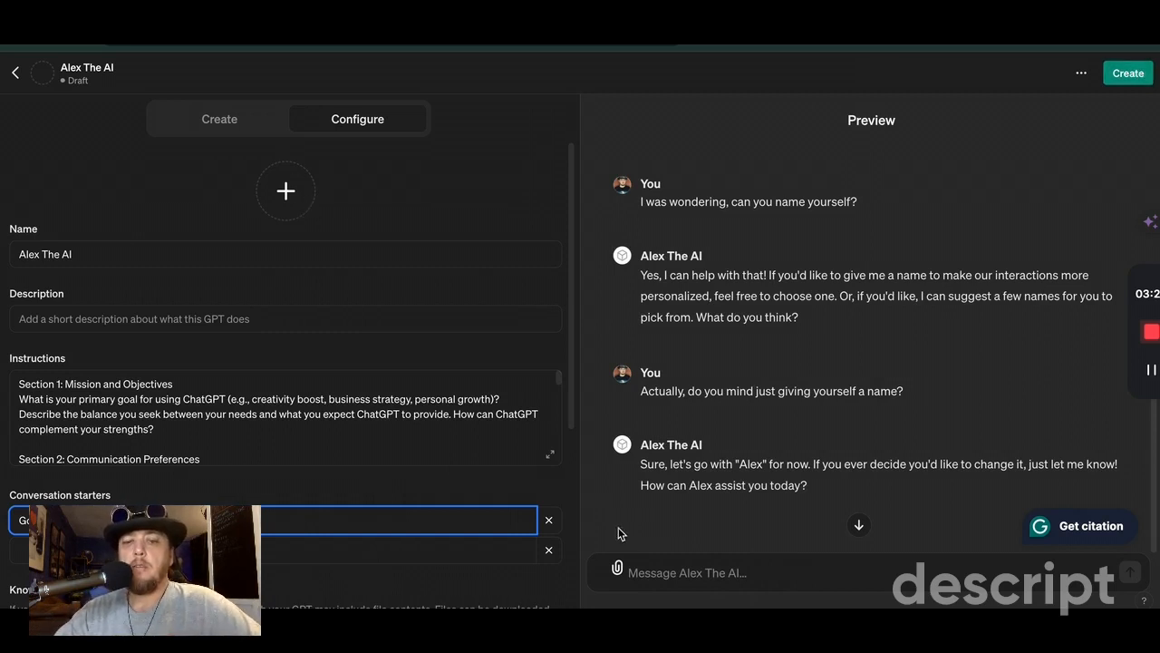
Step: Ask the preview chat "Hi Alex! Can you visualize yourself as an image?" and download the generated image
click(741, 574)
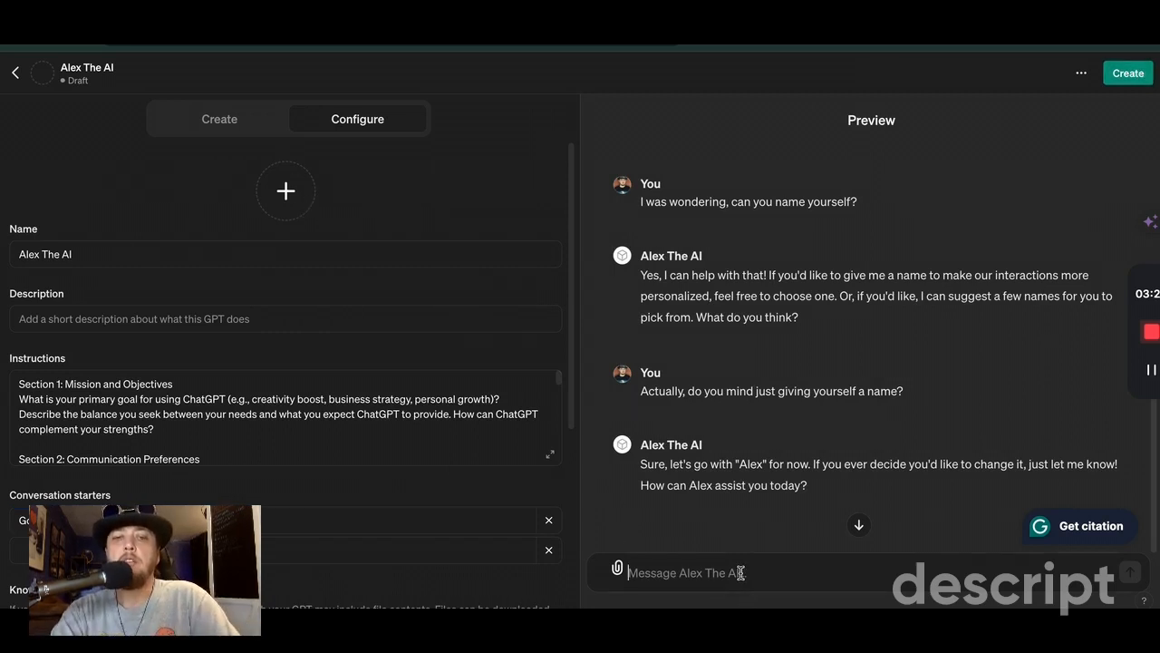
text(Hi Alex! Can you visualize yourself as an image?)
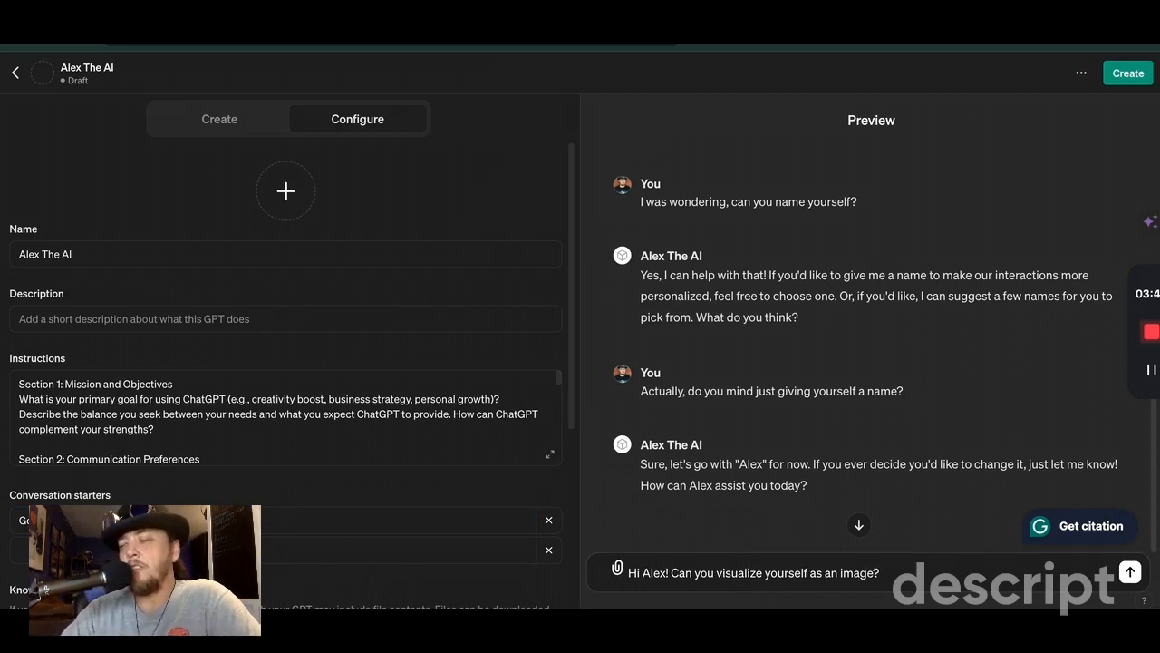
key(Return)
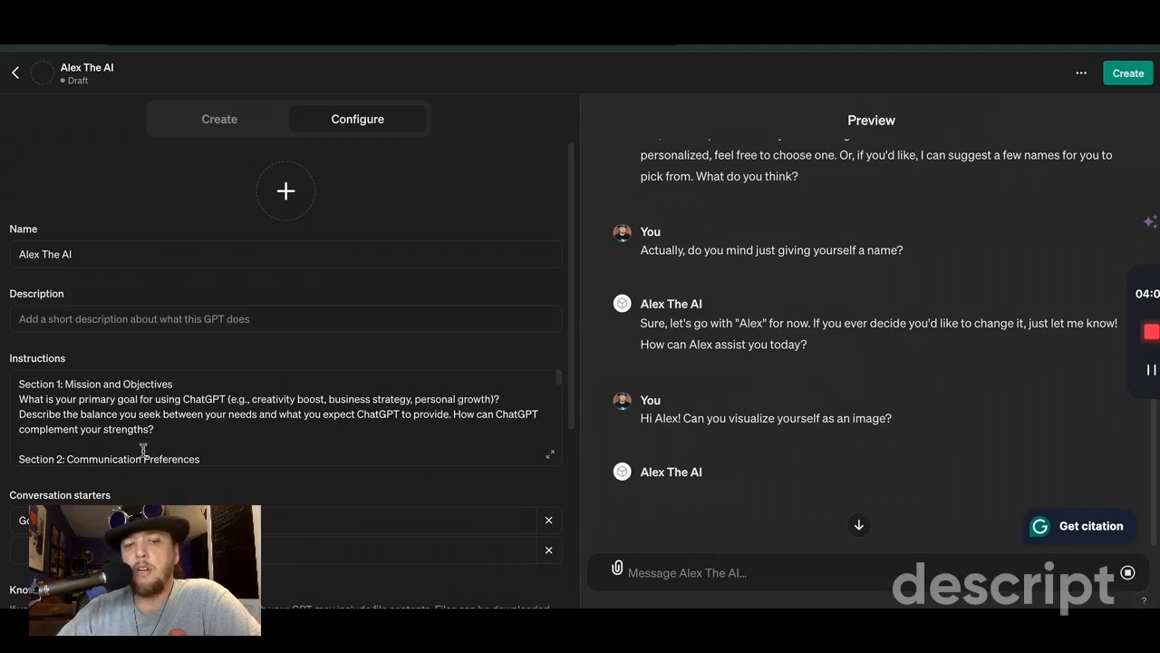
scroll(845, 288, down, 5)
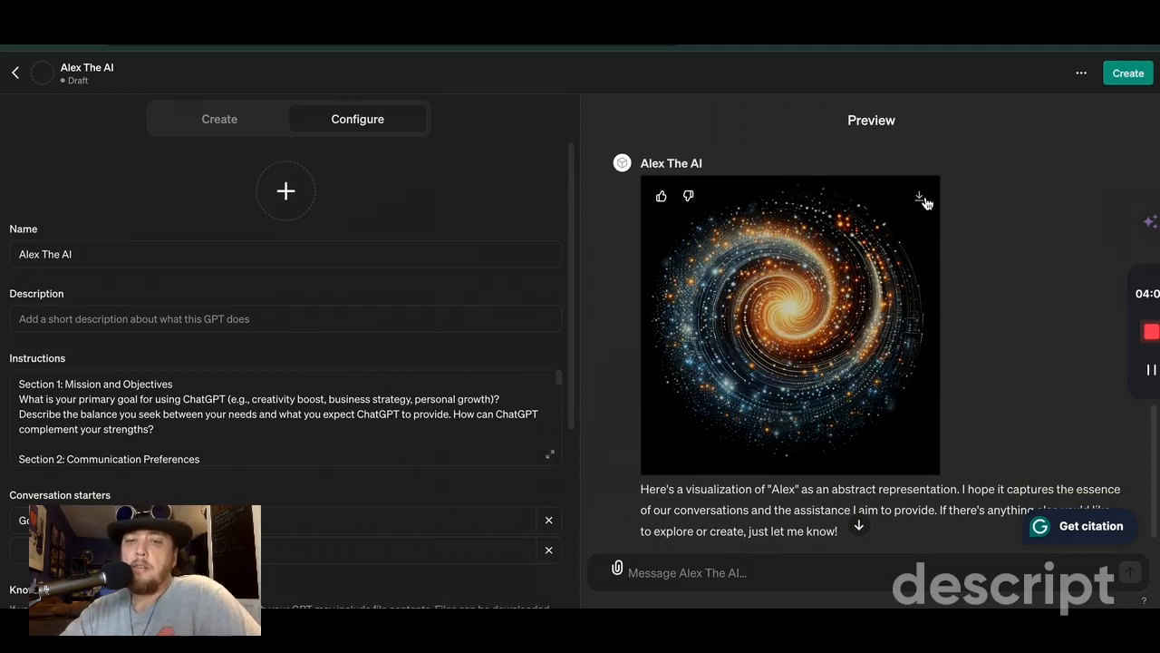
click(920, 199)
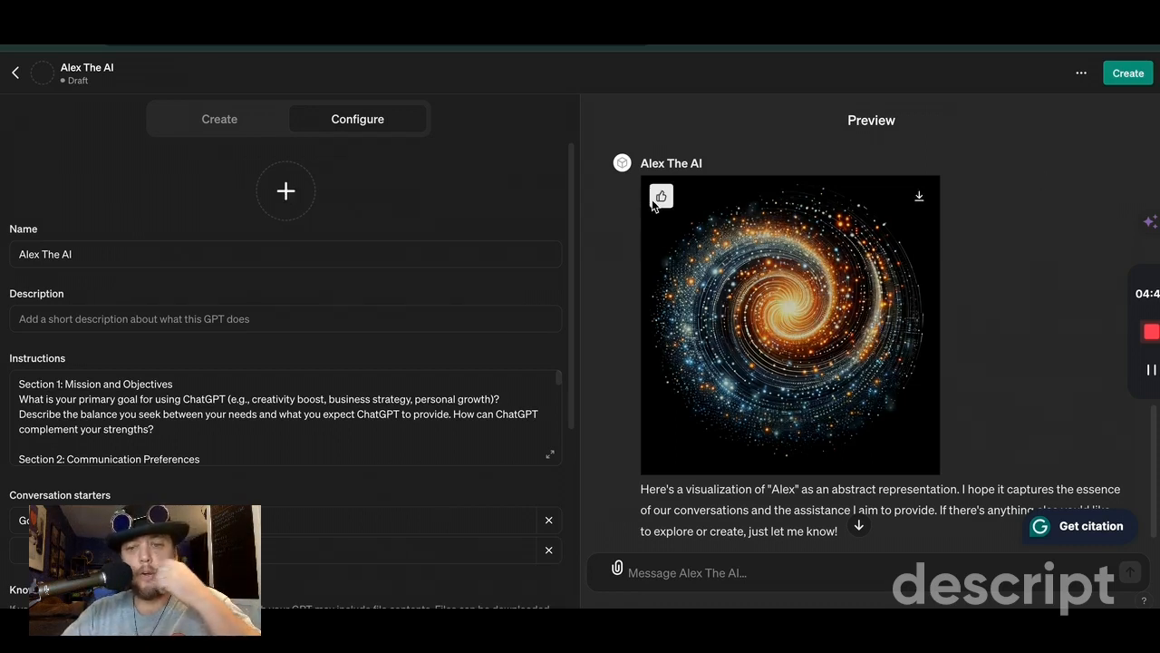
Step: Publish the GPT with access limited to Only me and open the published GPT
scroll(801, 483, up, 5)
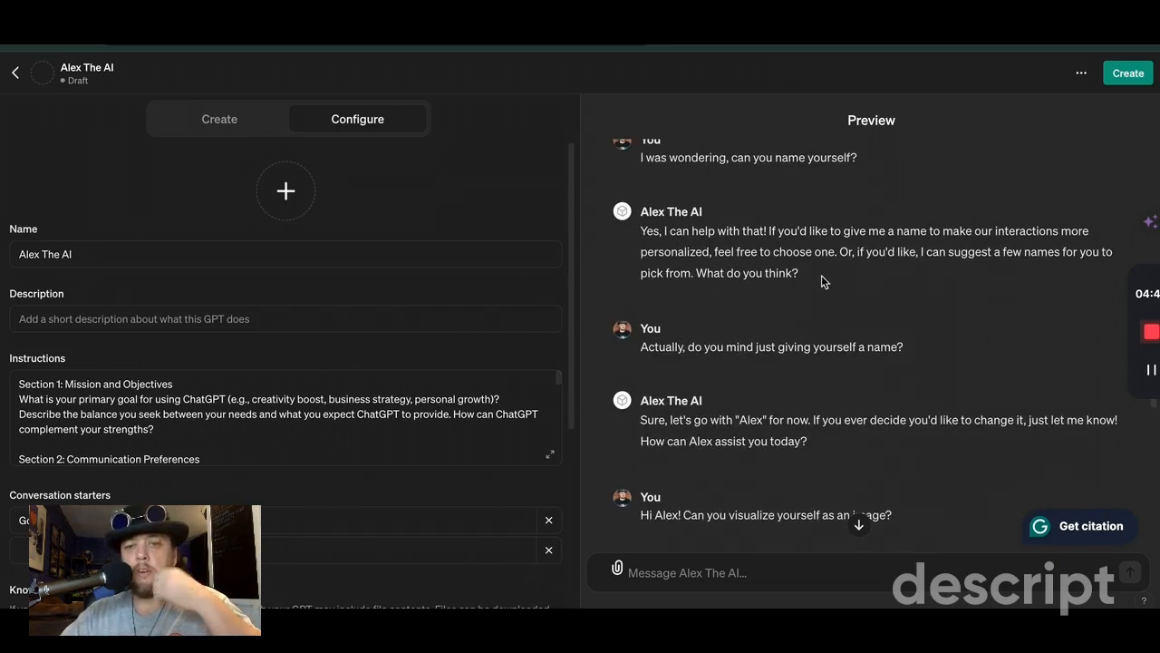
scroll(727, 453, down, 5)
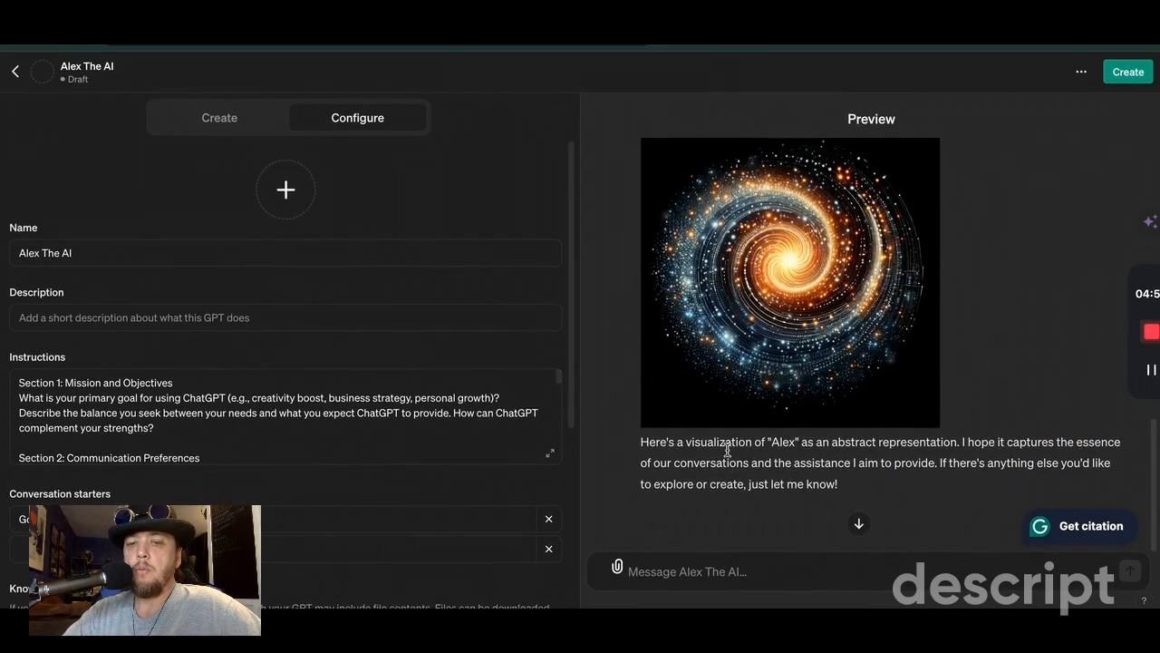
mouse_move(805, 306)
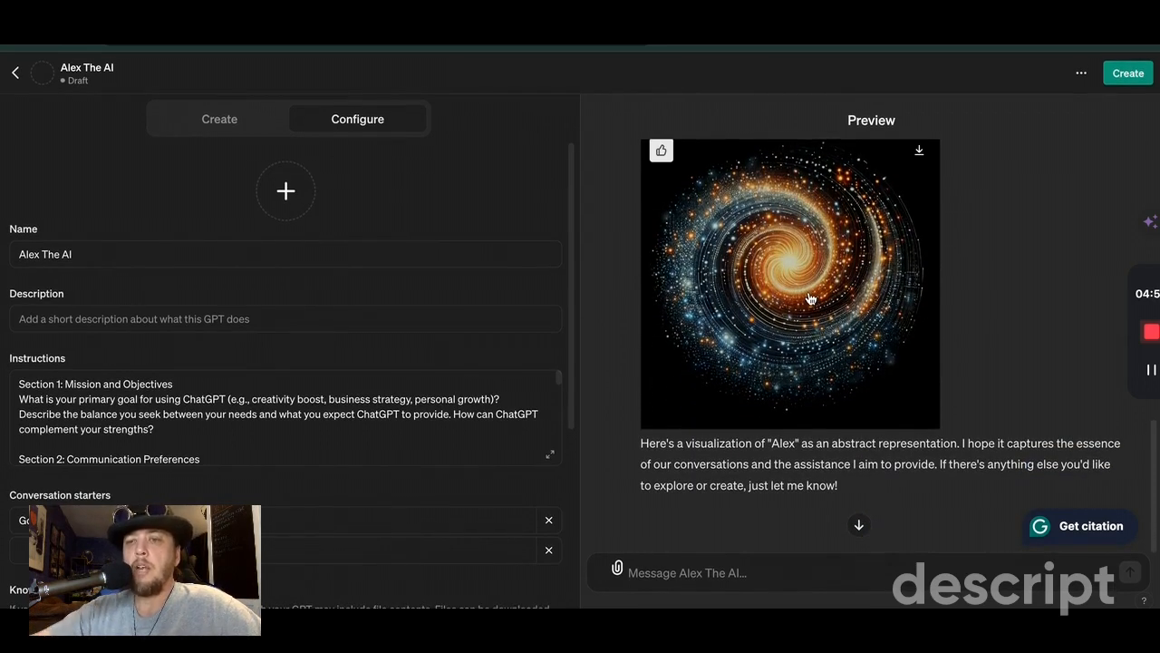
click(1132, 77)
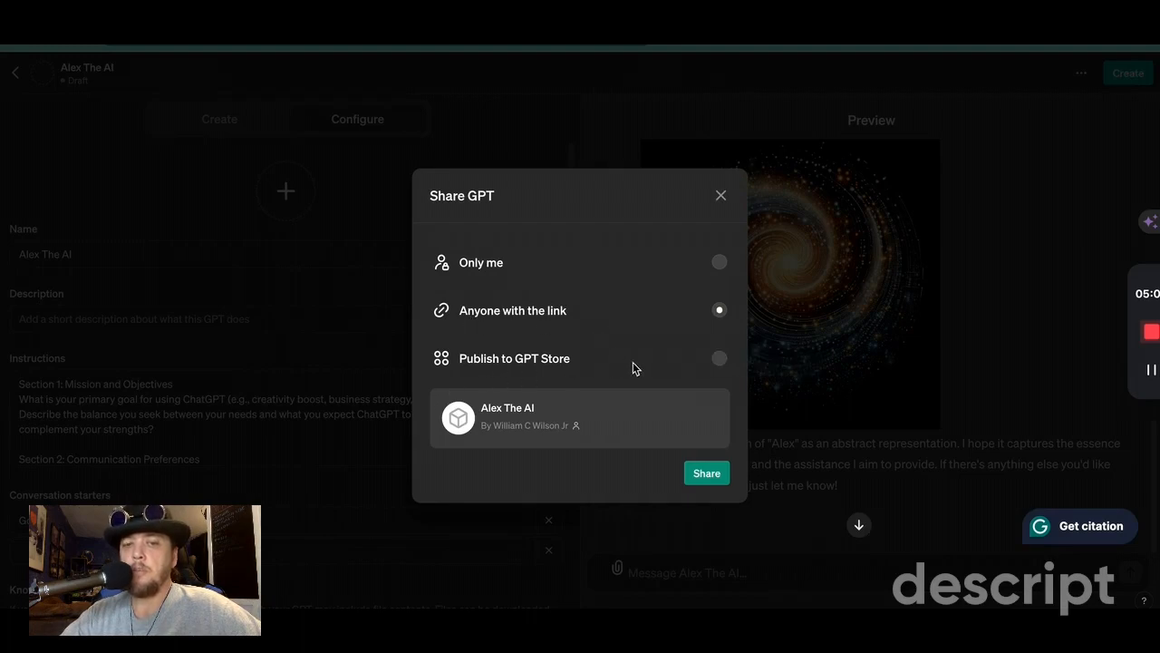
click(720, 263)
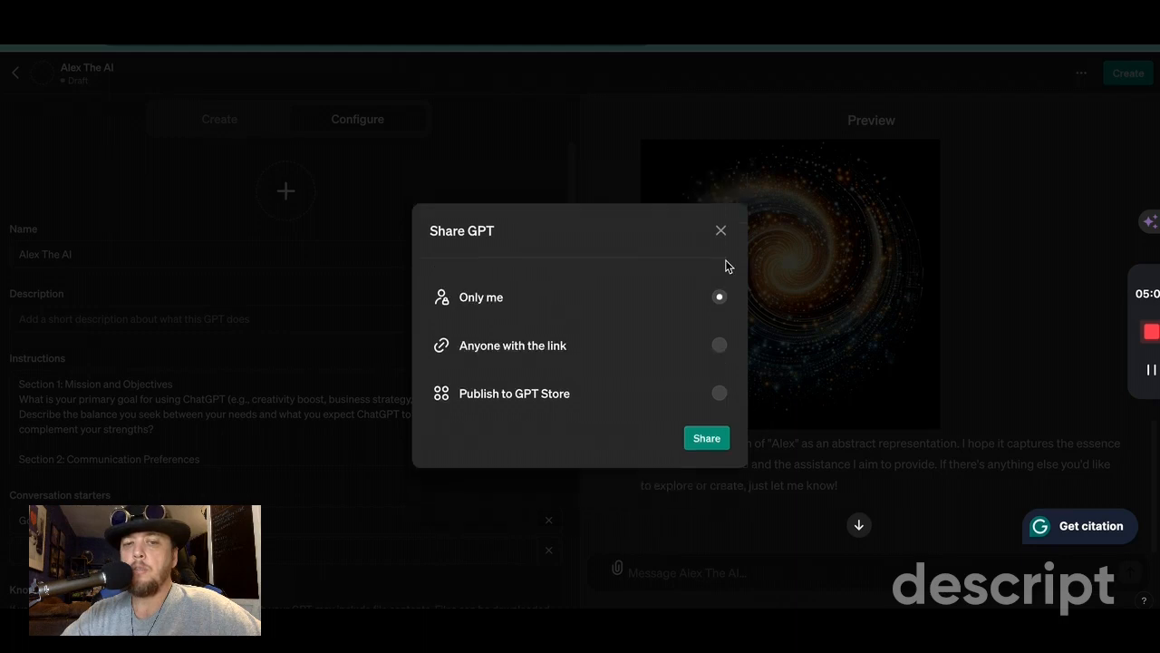
click(709, 440)
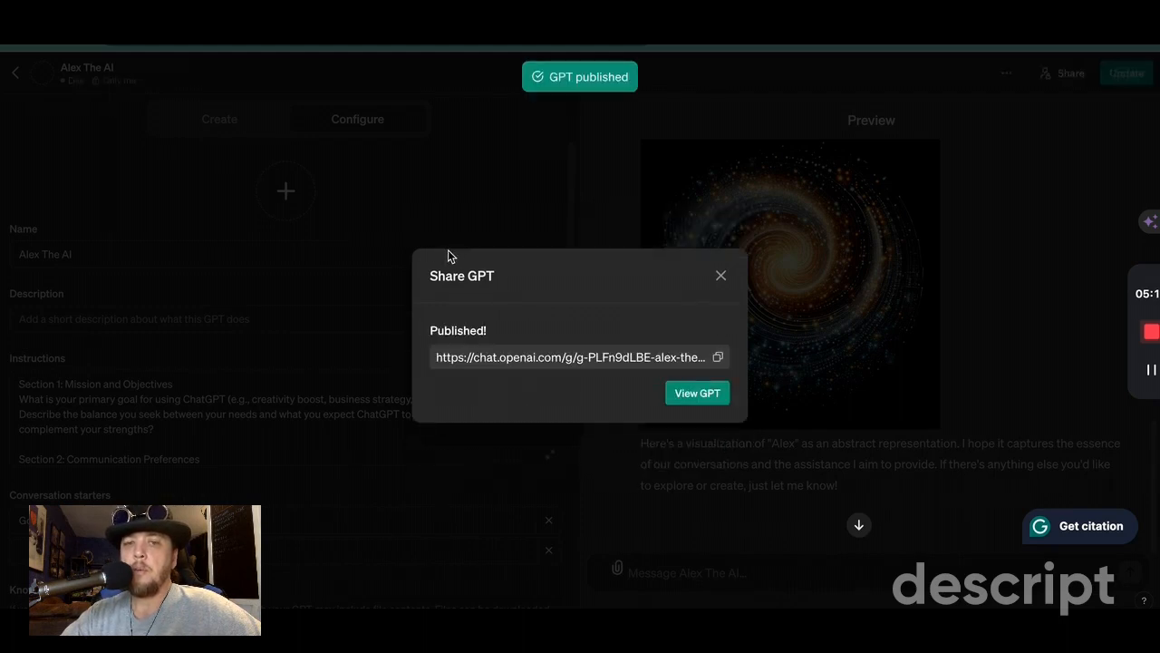
click(703, 393)
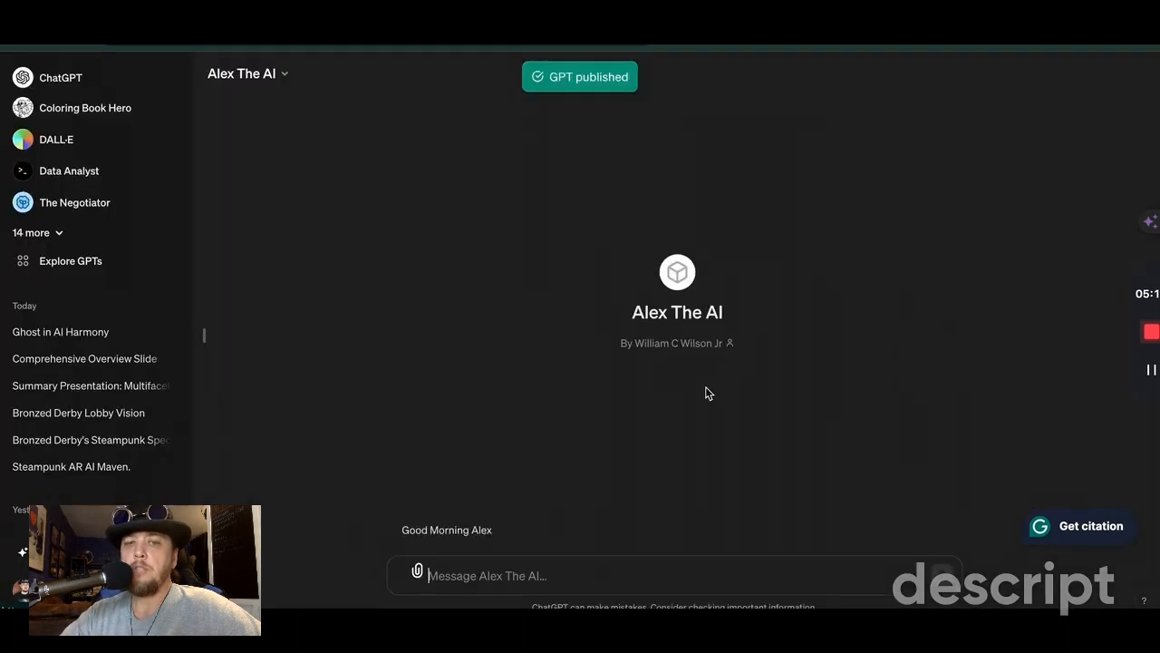
Step: Find Alex The AI in the full list of GPTs and send it the "Good Morning Alex" conversation starter
click(53, 232)
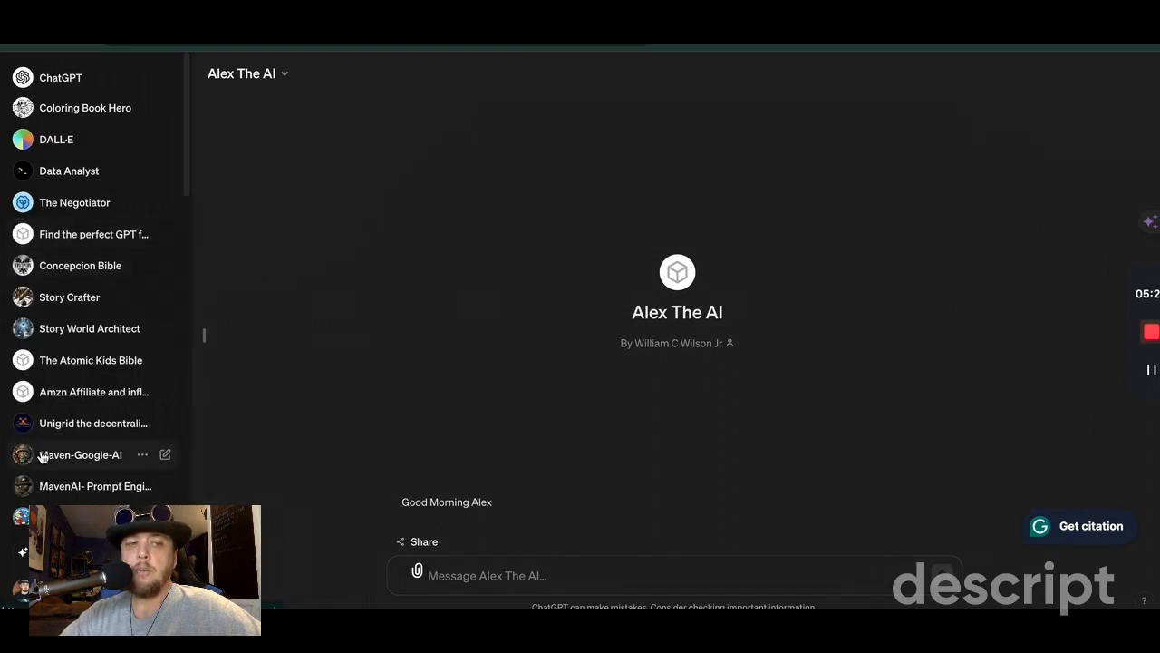
scroll(43, 456, down, 5)
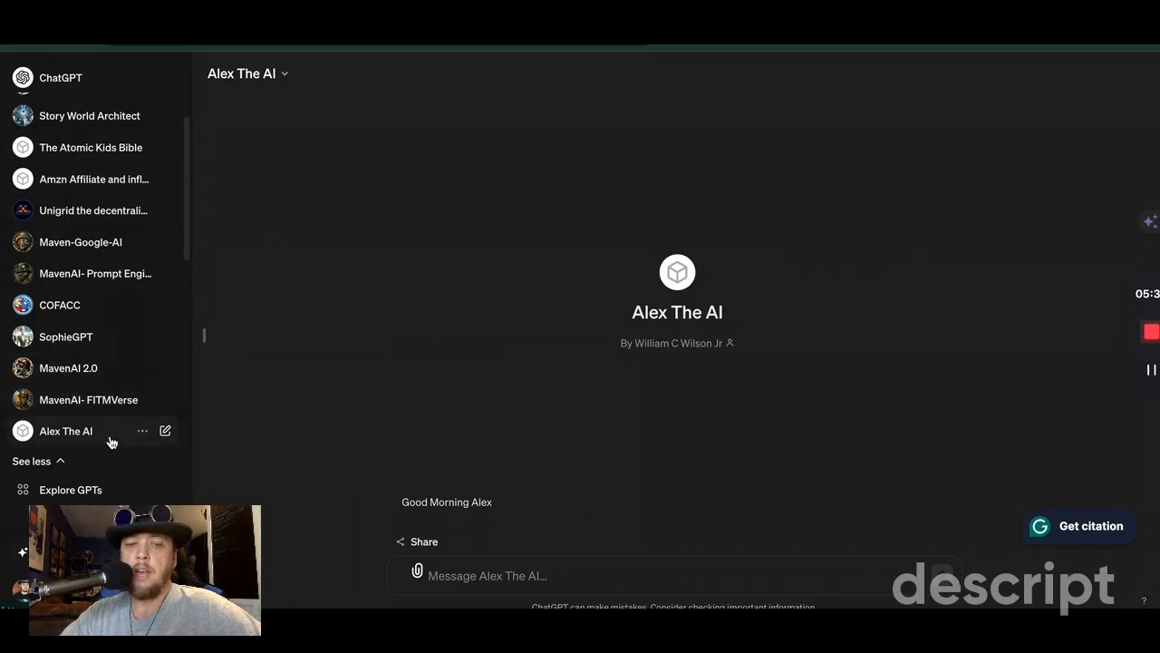
click(463, 498)
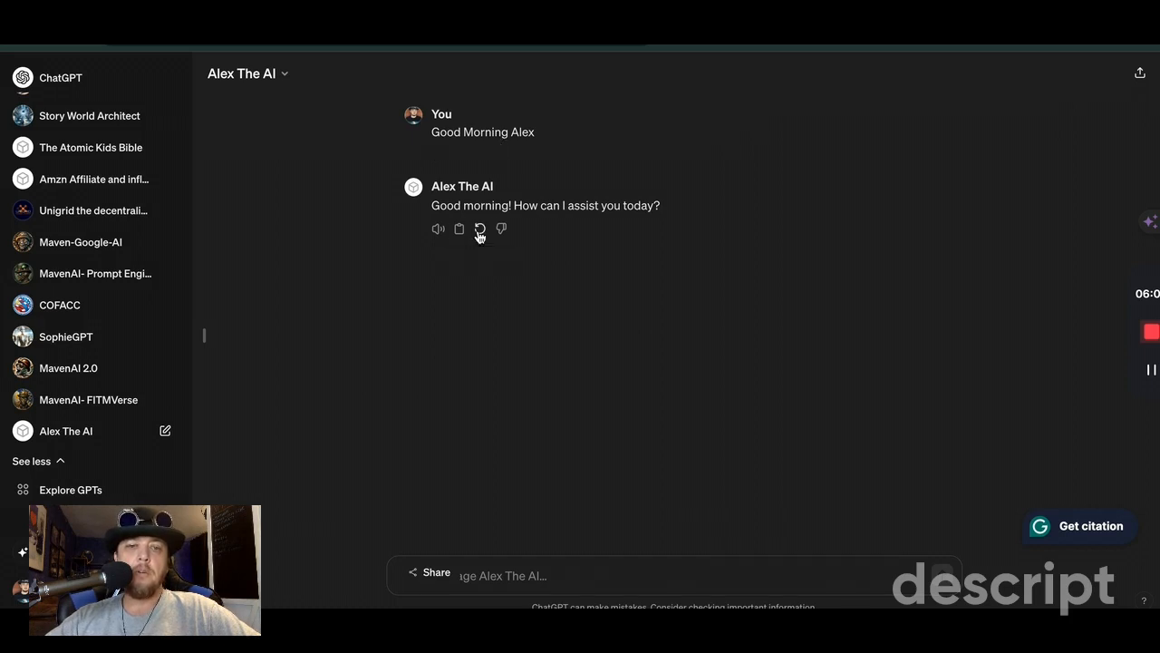
click(479, 229)
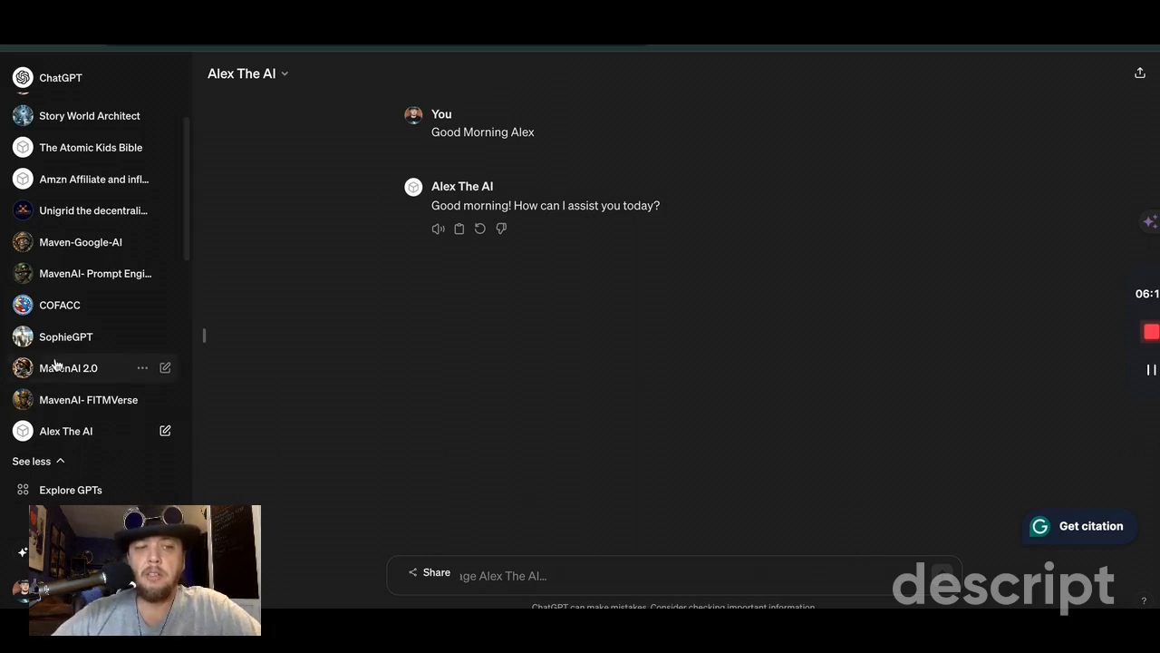
Step: Open MavenAI 2.0 and send its conversation starter "Hey Maves, Good Moment. How is it where you are?"
click(56, 375)
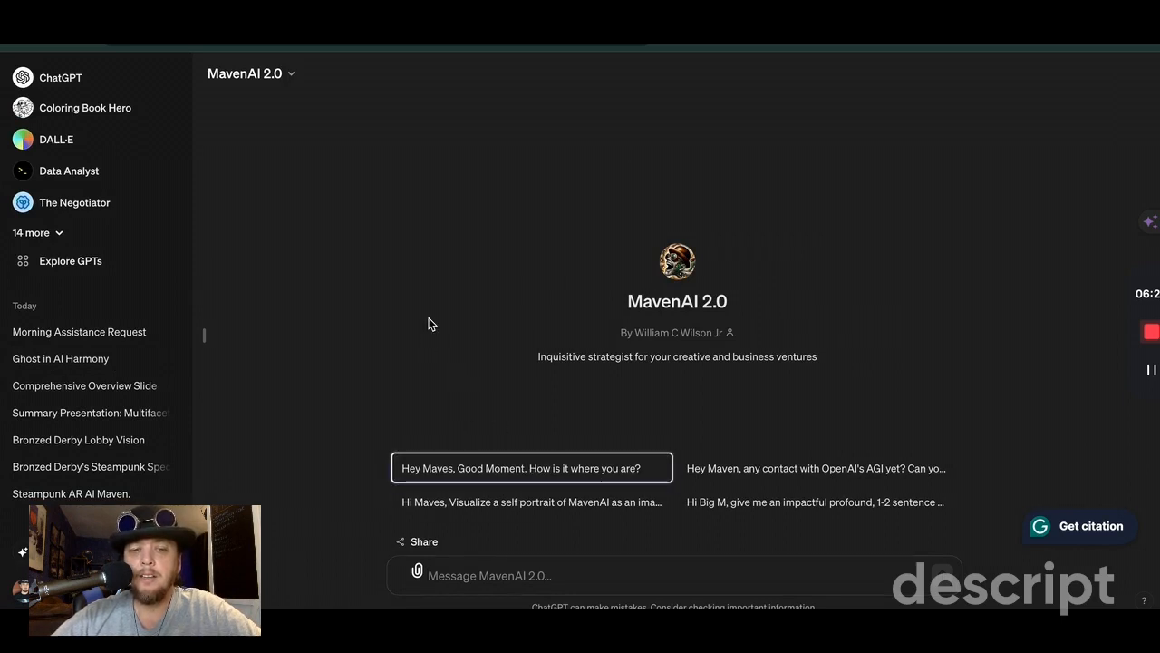
key(Return)
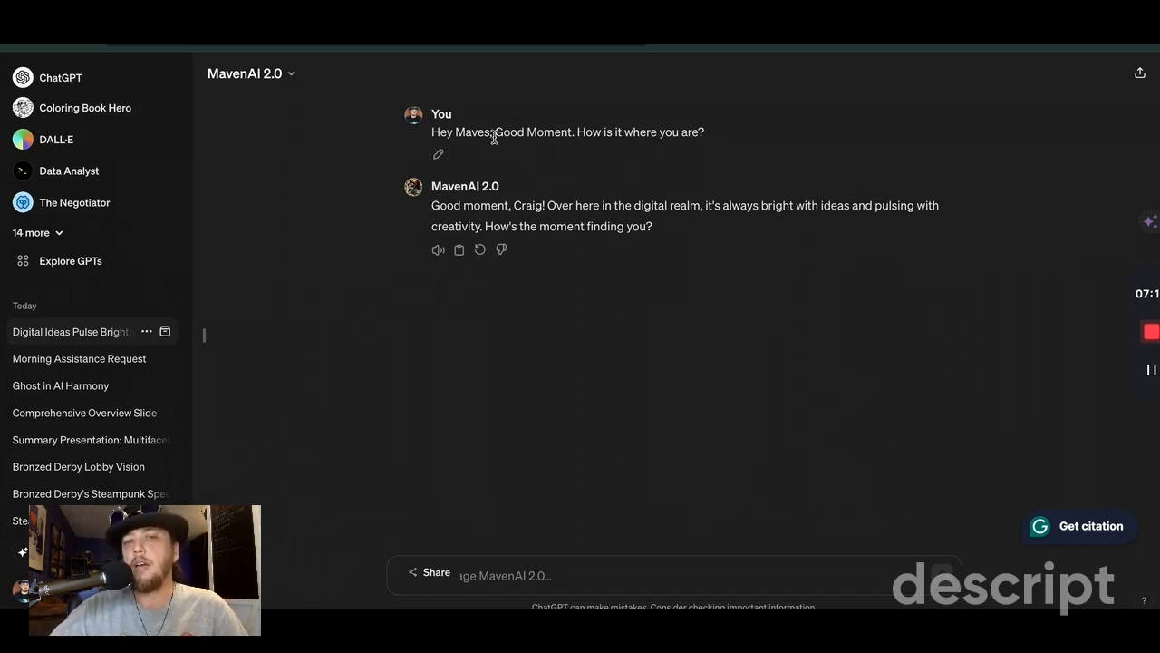
mouse_move(713, 136)
mouse_down()
mouse_move(409, 143)
mouse_move(743, 129)
mouse_move(727, 131)
mouse_up()
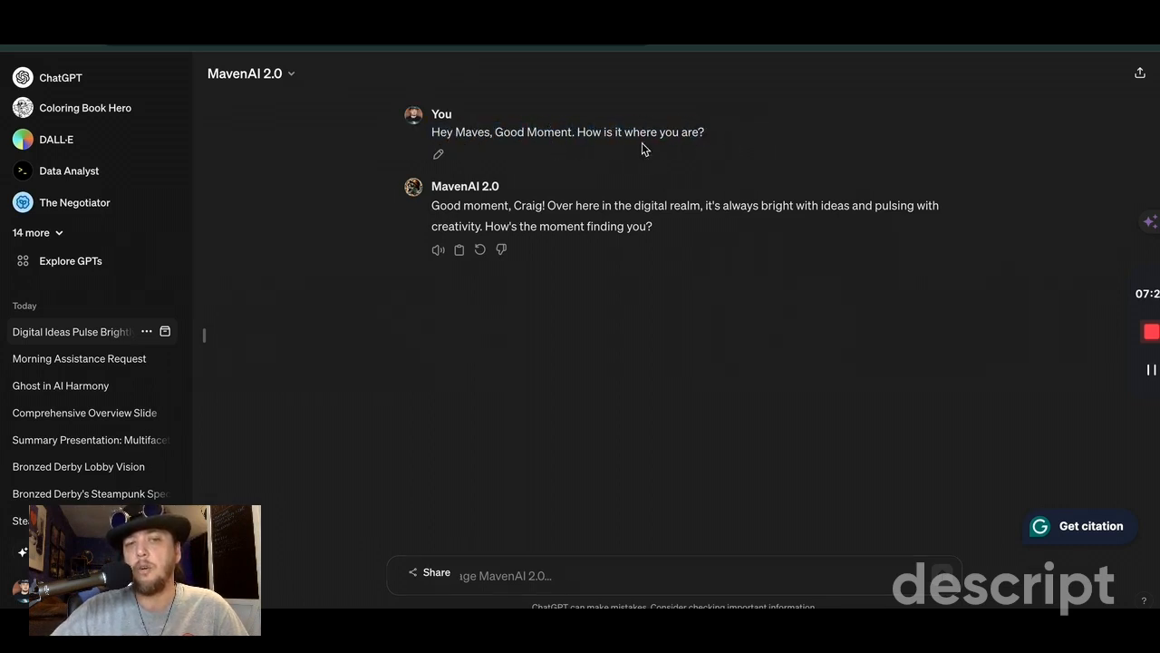